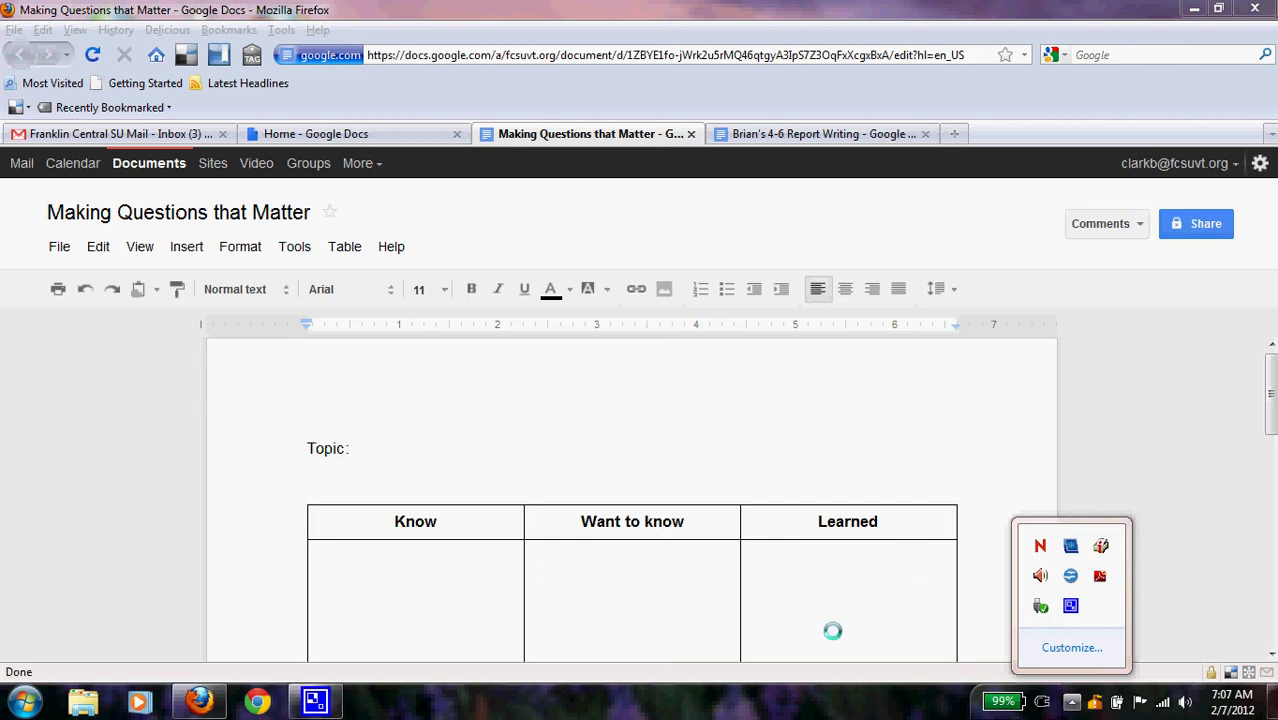
Close the system tray popup and make a copy of the KWL worksheet
left_click(819, 692)
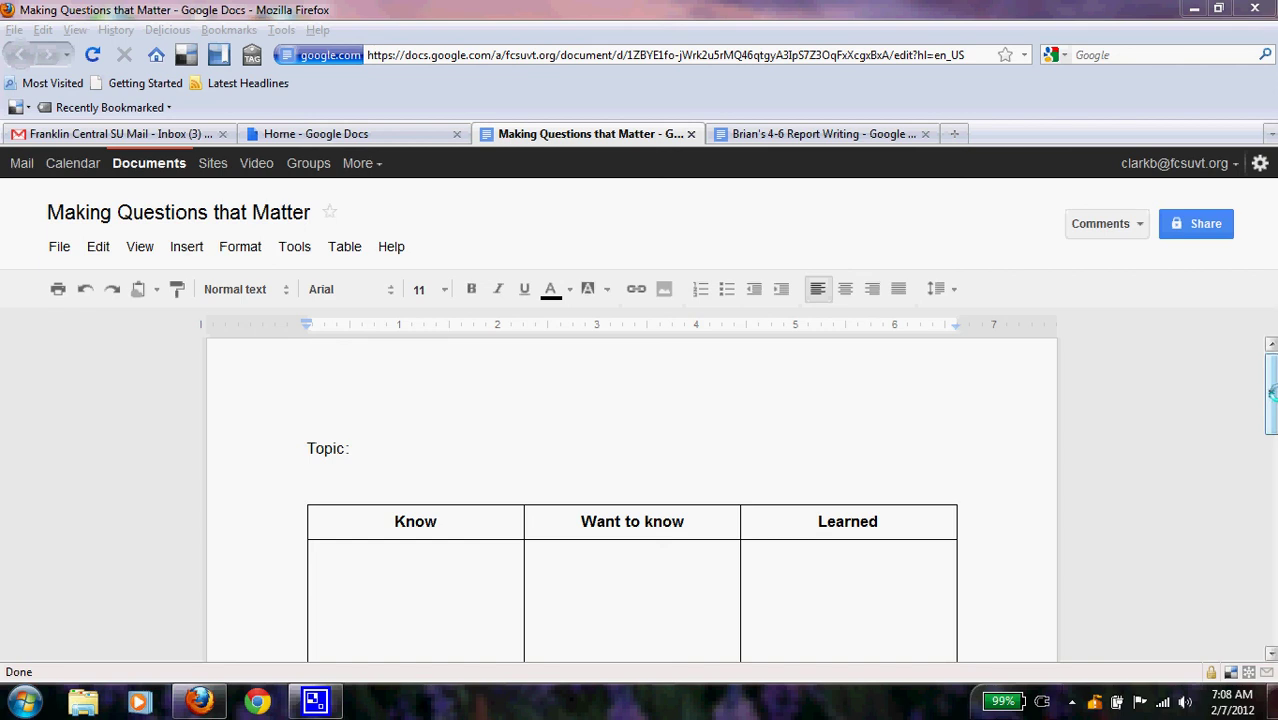
mouse_move(1271, 393)
left_mouse_down()
mouse_move(1271, 422)
mouse_move(1270, 408)
left_mouse_up()
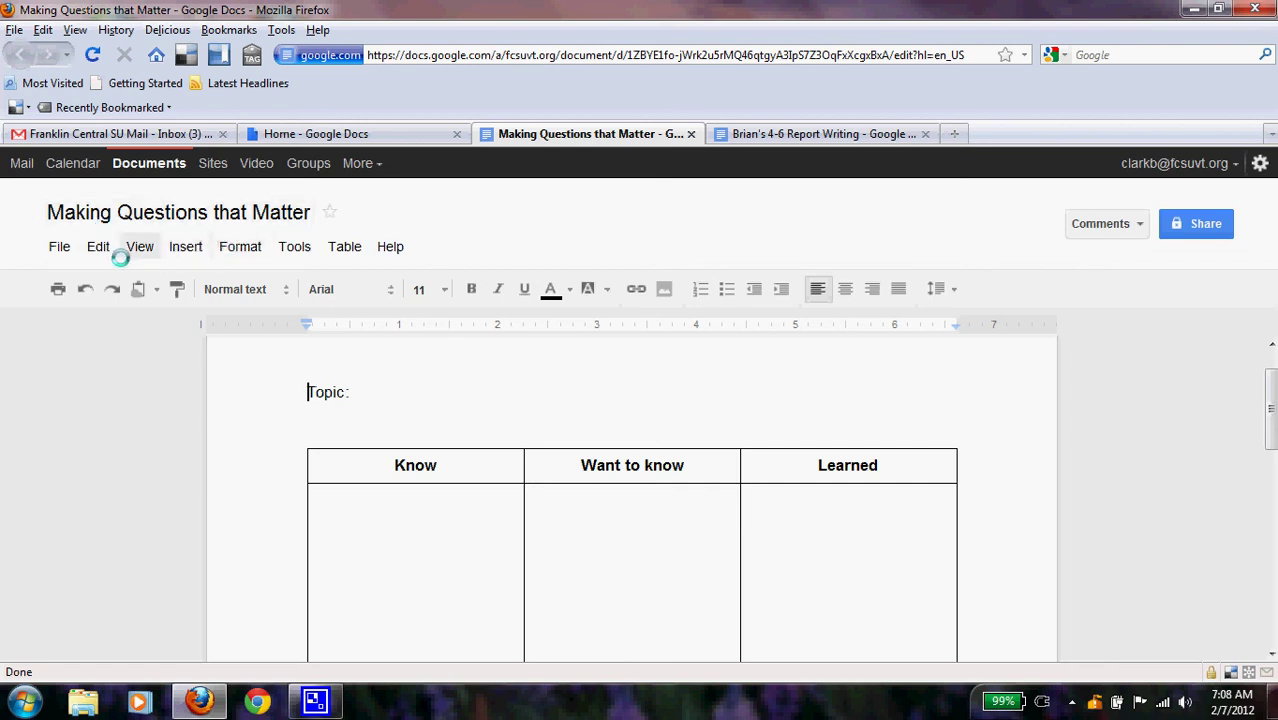
left_click(60, 247)
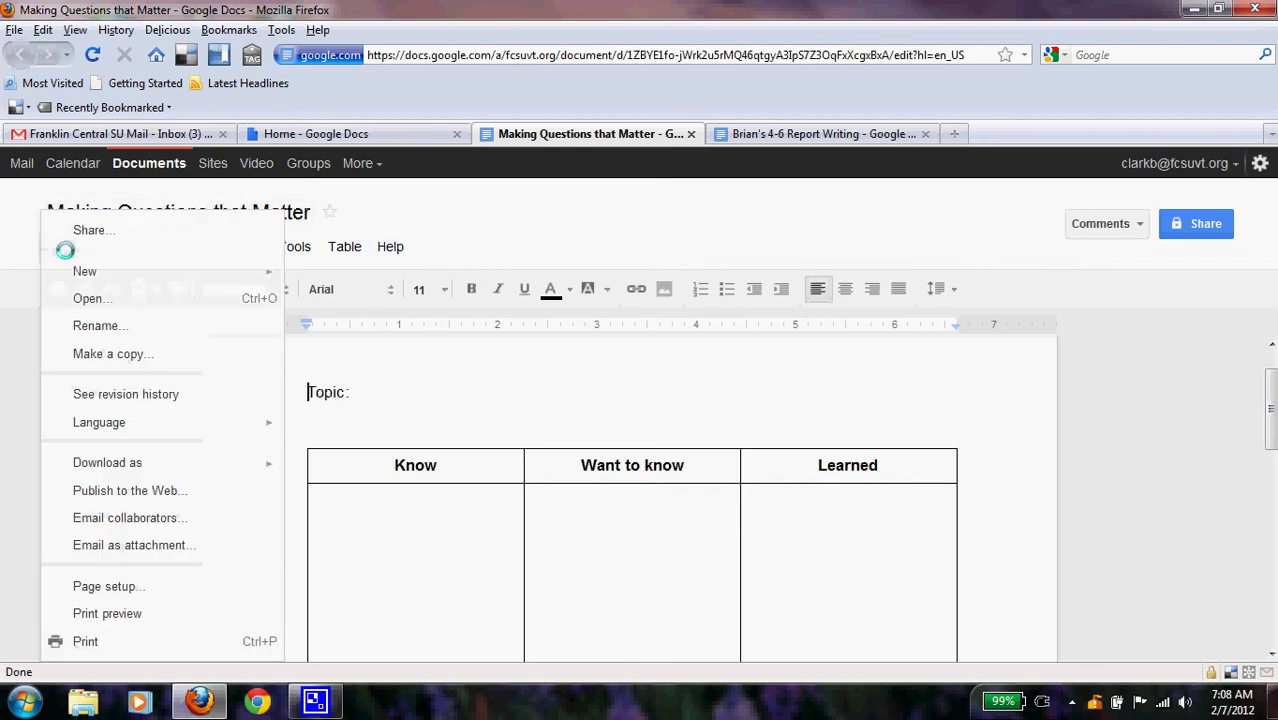
left_click(75, 346)
left_click(529, 446)
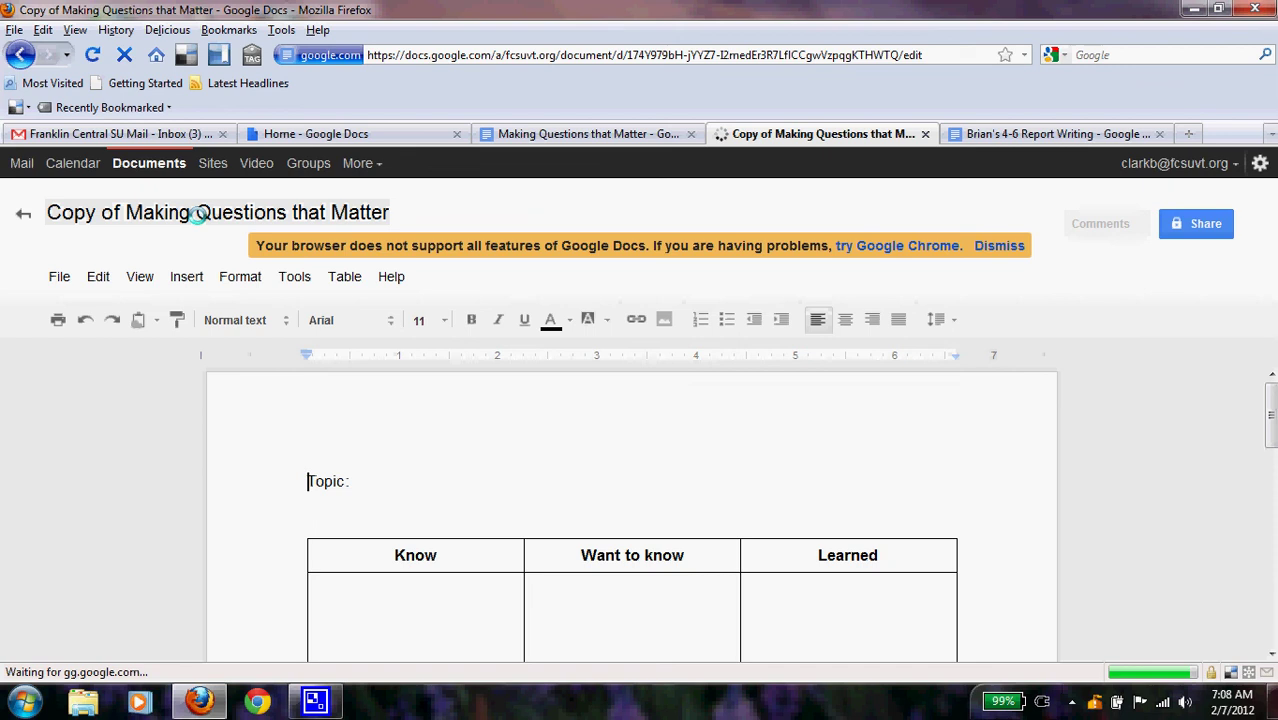
Rename the copy to 'Practice Making Questions that Matter'
left_click(197, 214)
left_click(607, 427)
key("BackSpace")
key("BackSpace")
key("BackSpace")
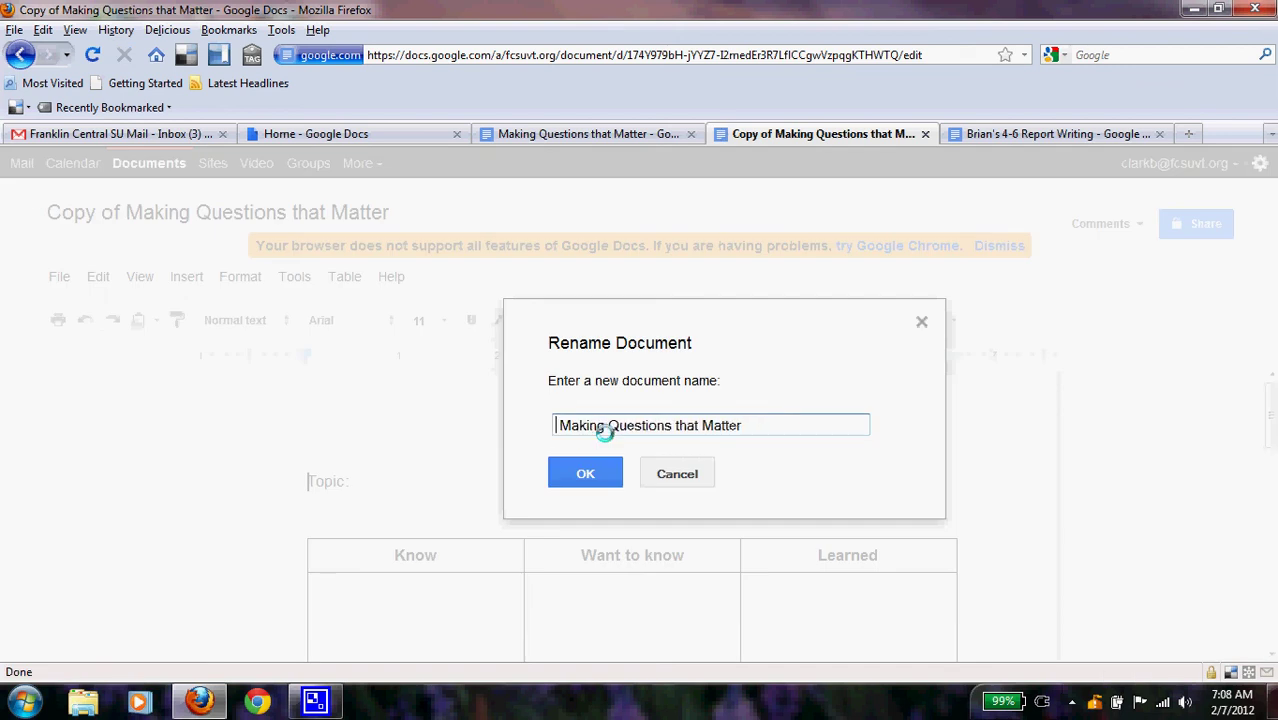
type("Di")
key("BackSpace")
key("BackSpace")
type("Practi")
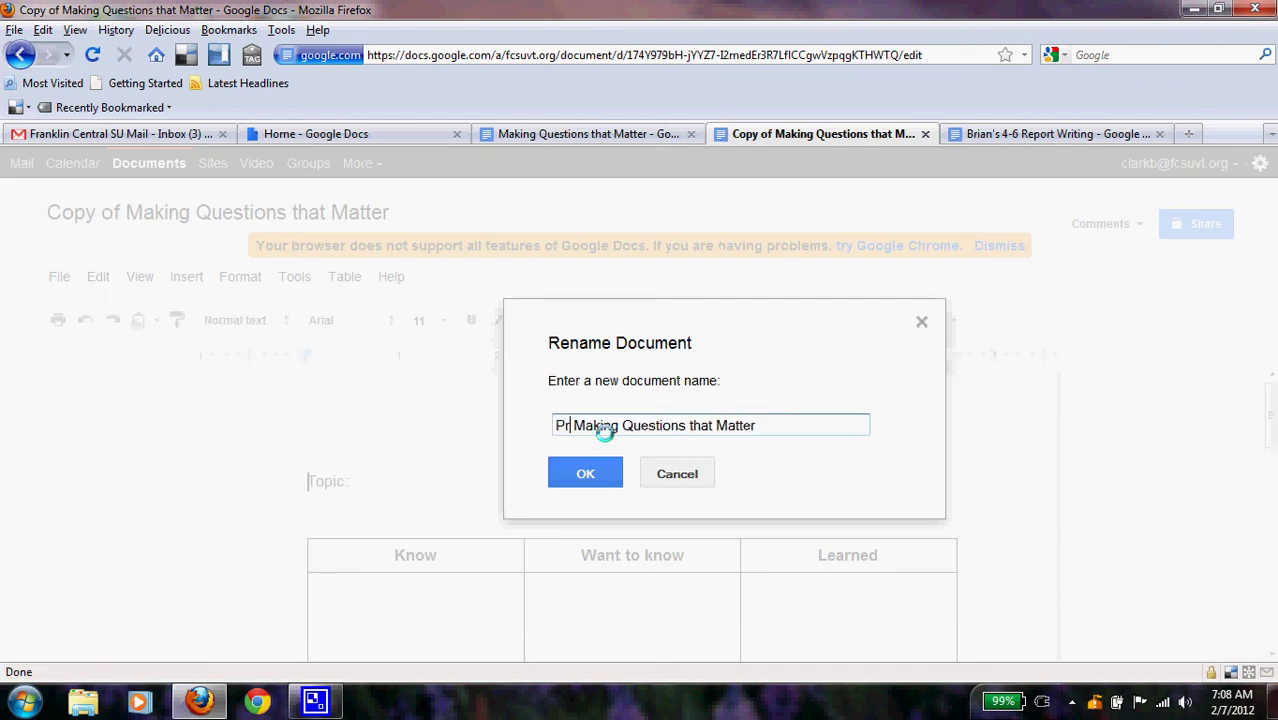
type("ce")
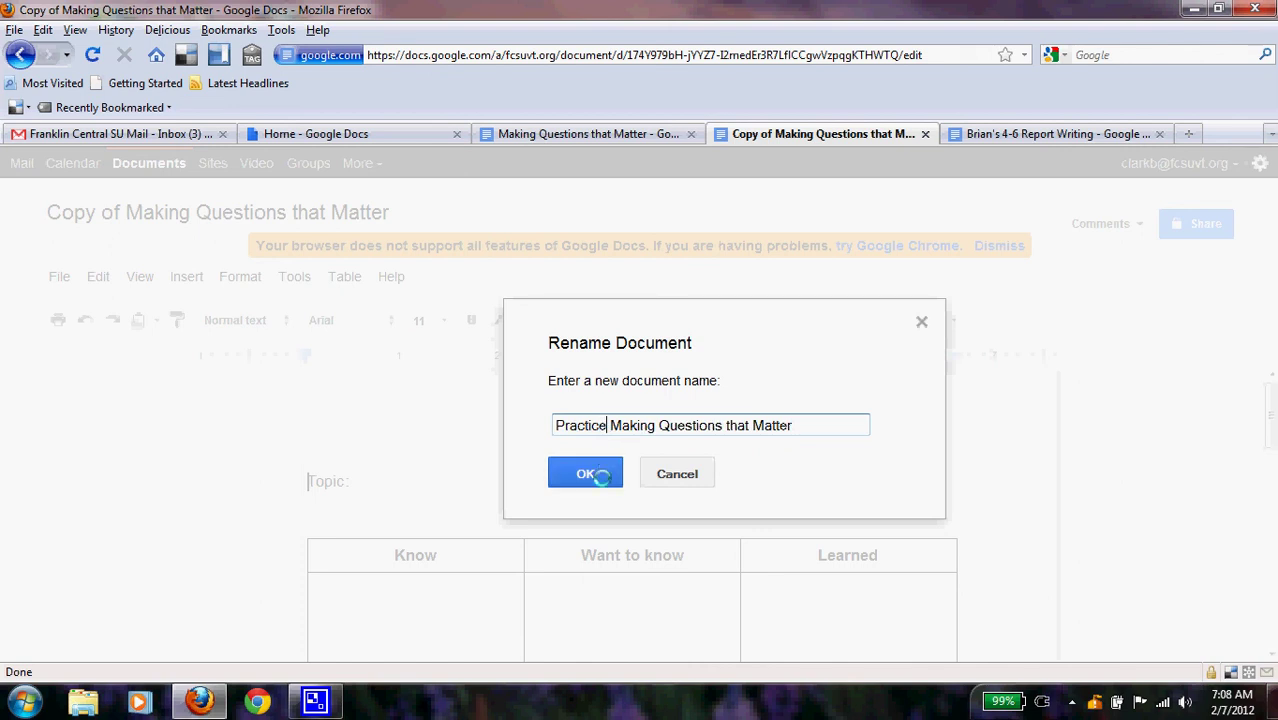
left_click(599, 476)
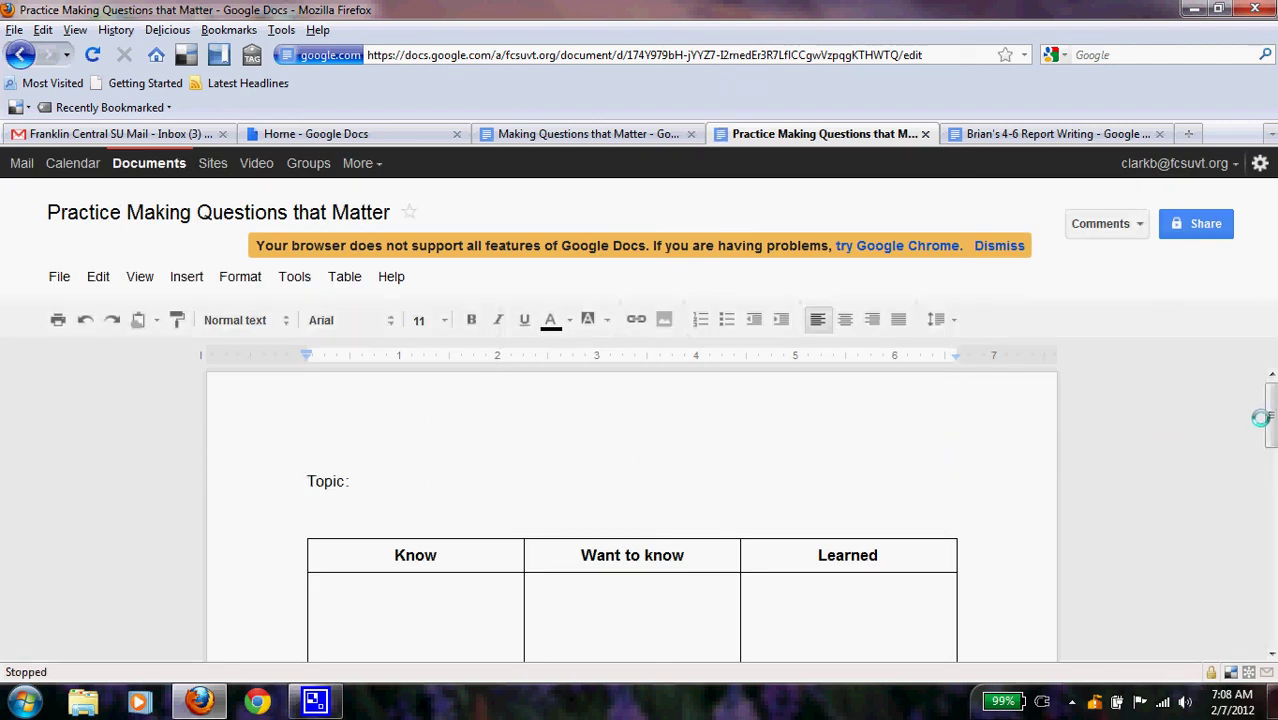
Enter 'Underground Railroad' after 'Topic:' on the worksheet
scroll(1265, 442, "down", 2)
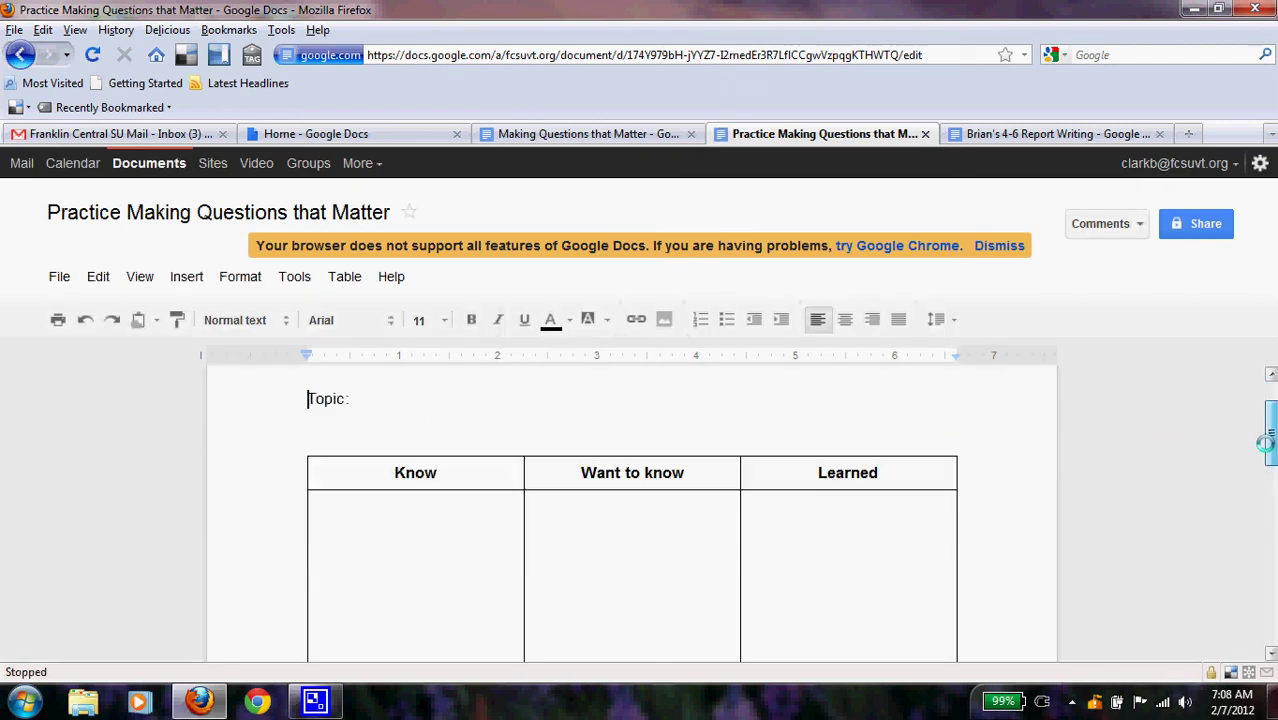
left_click(551, 400)
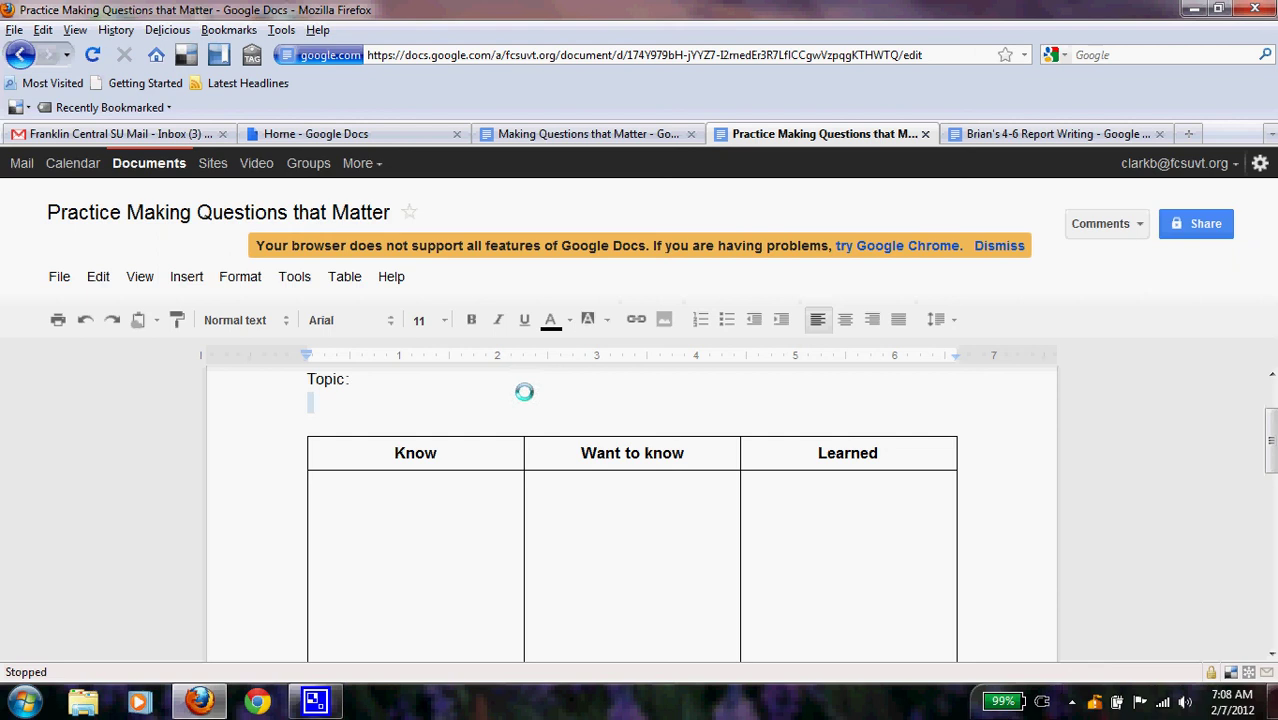
left_click(372, 379)
type("Und")
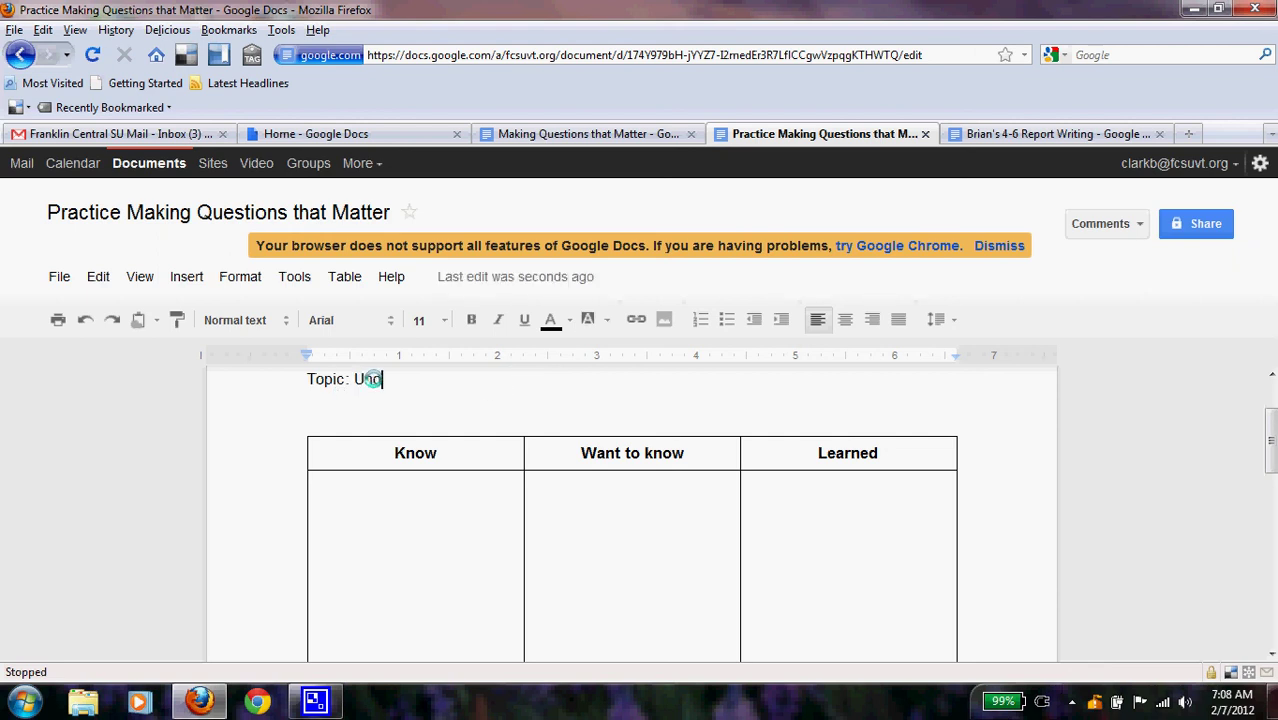
type("erground R")
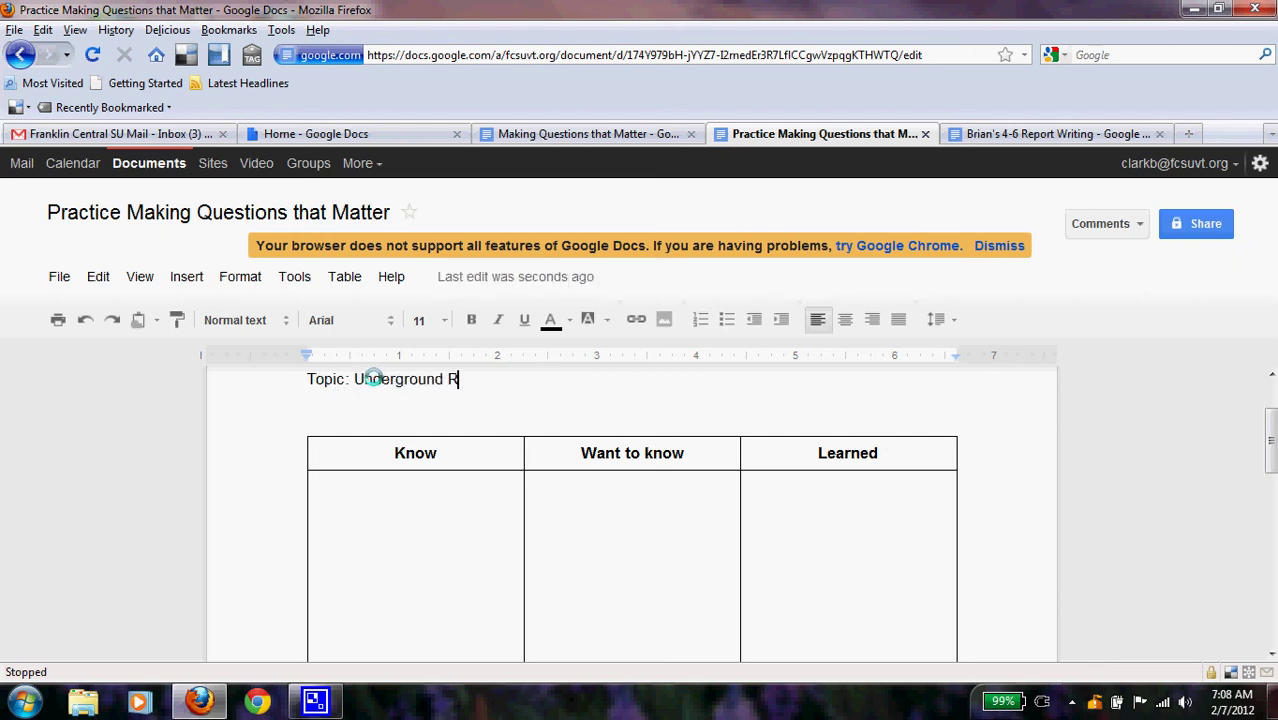
type("ailroad")
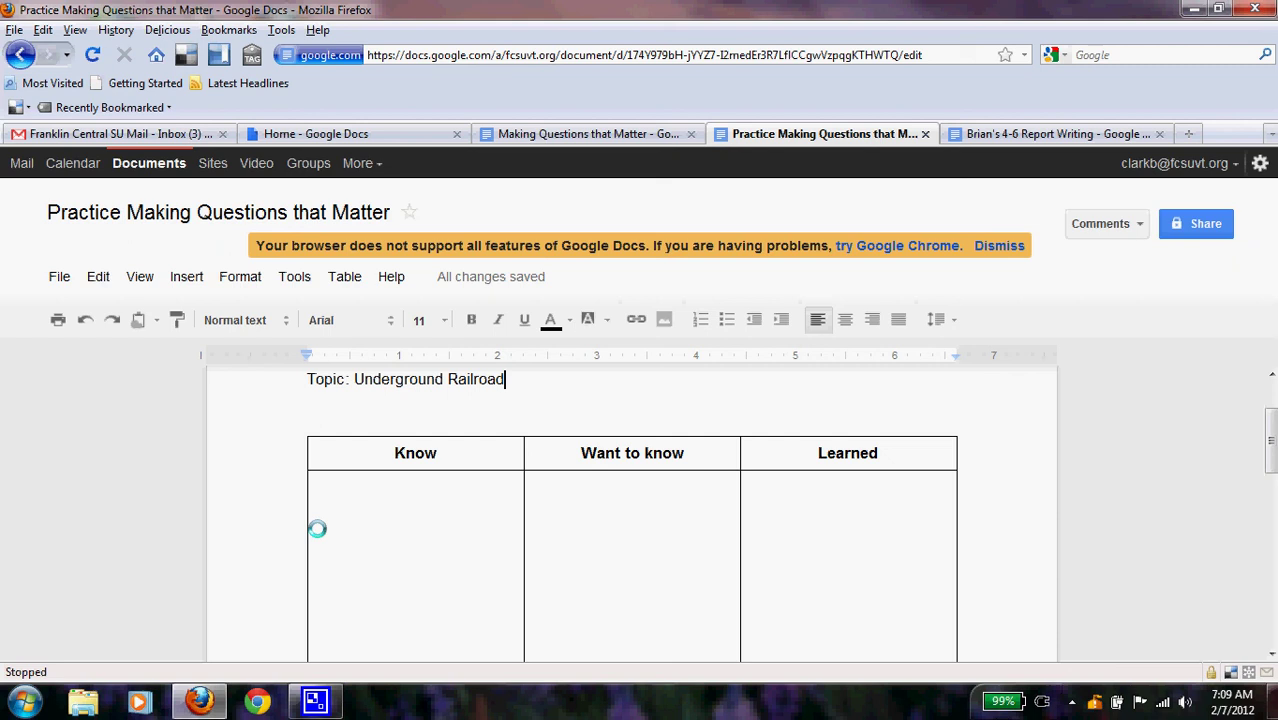
Enter 'not an actual railroad' and 'Harriet Tubman played a big role' in Know as bullets
left_click(345, 486)
type("not an actua")
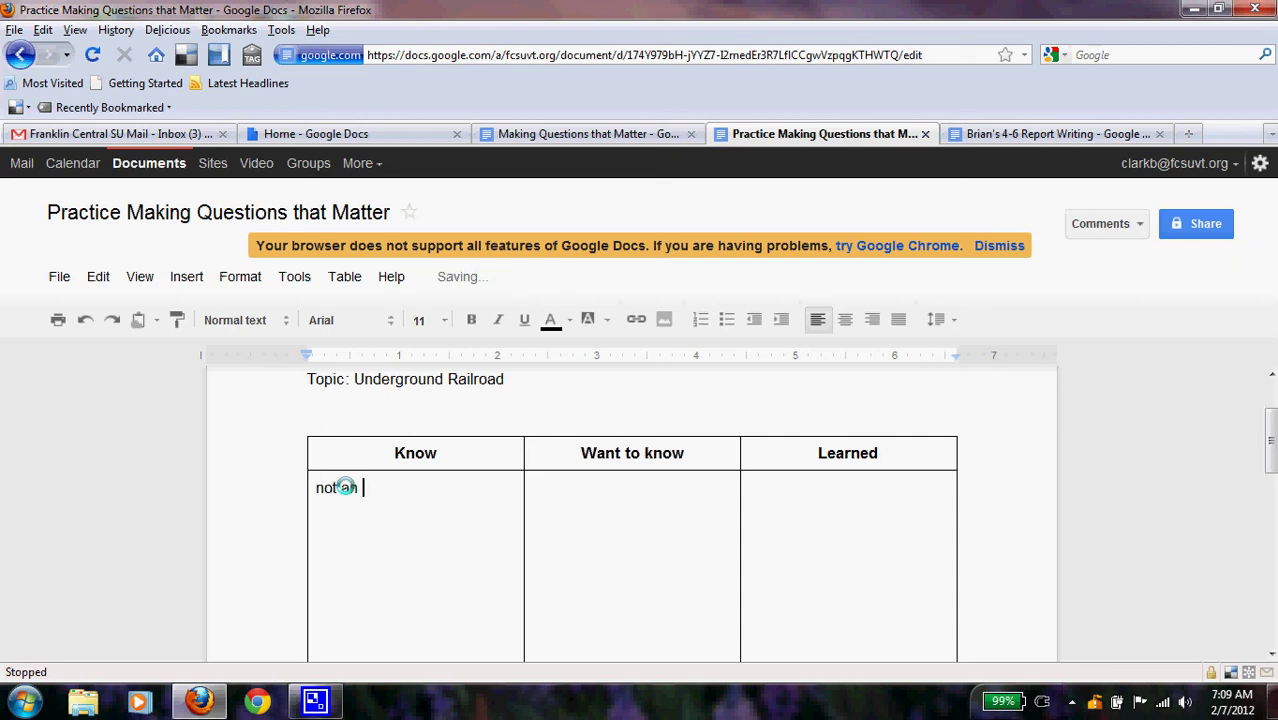
type("l railroad")
key("Return")
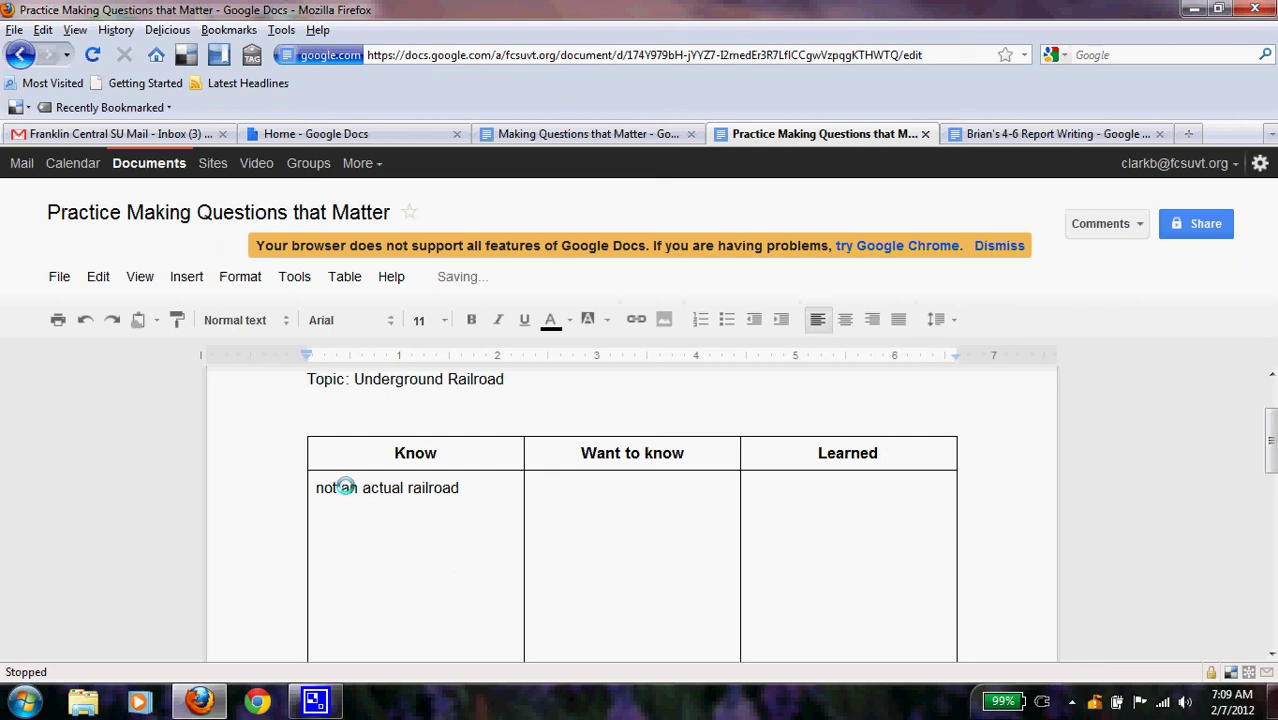
type("Harriet T")
type("ubma")
type("n pl")
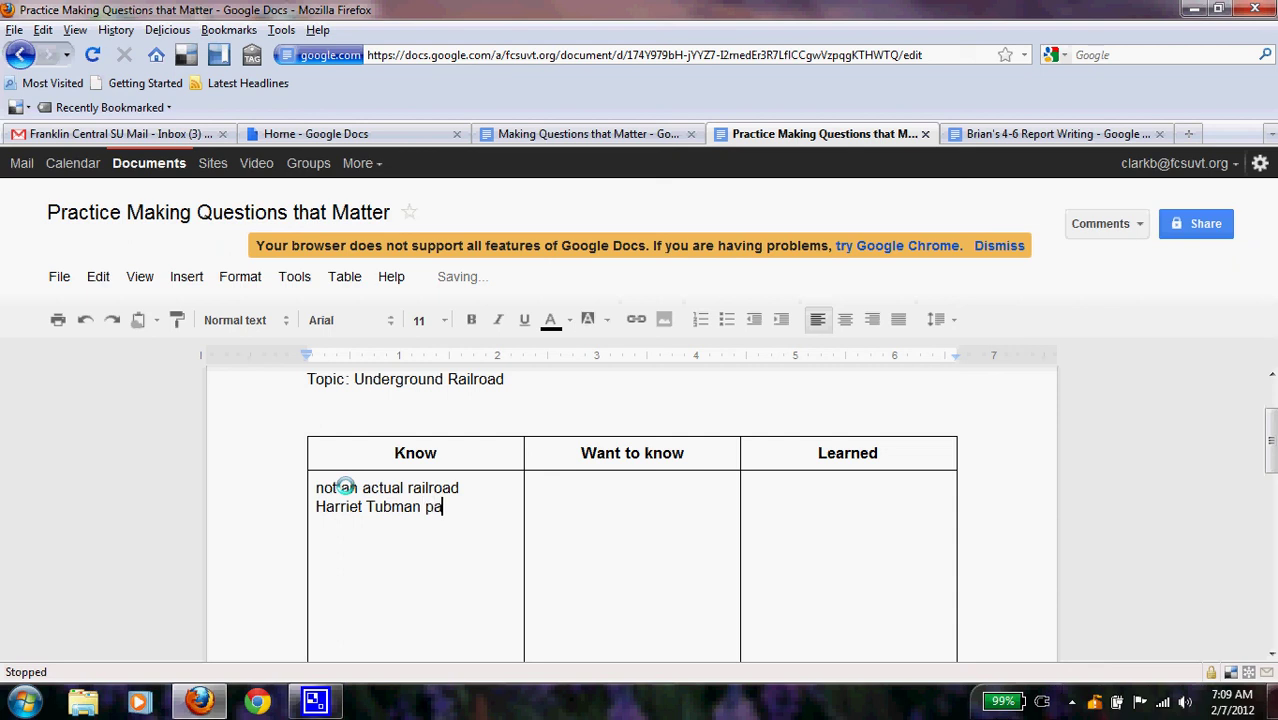
type("ayed a bi")
type("g role")
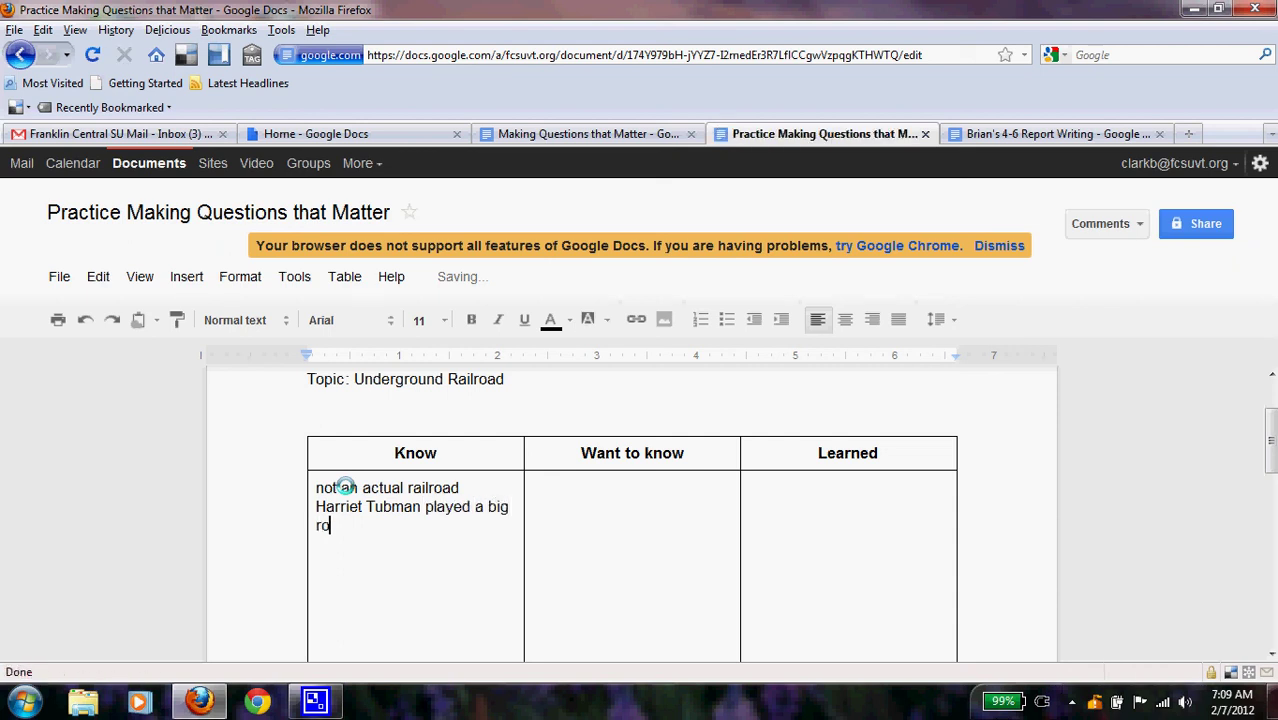
key("Return")
left_click_drag(319, 487, 346, 513)
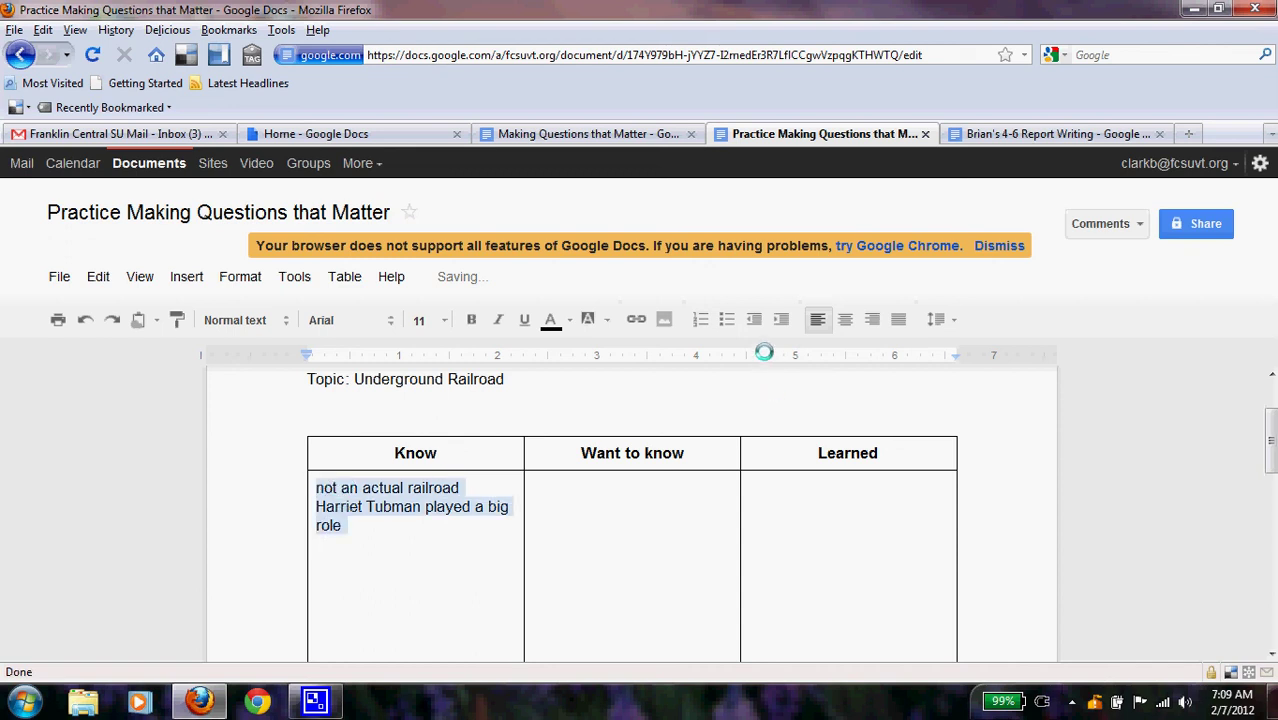
left_click(727, 320)
Add 'slavery' and 'civil war' bullets to the Know list
left_click(488, 531)
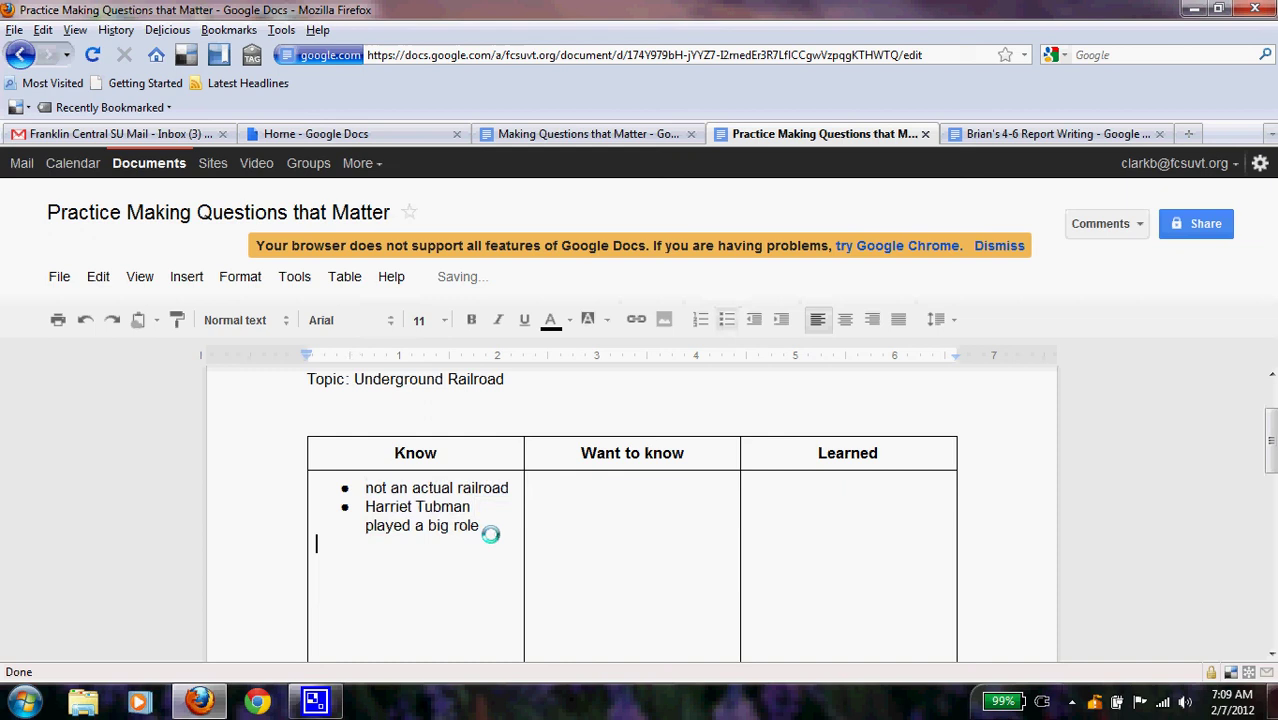
key("Return")
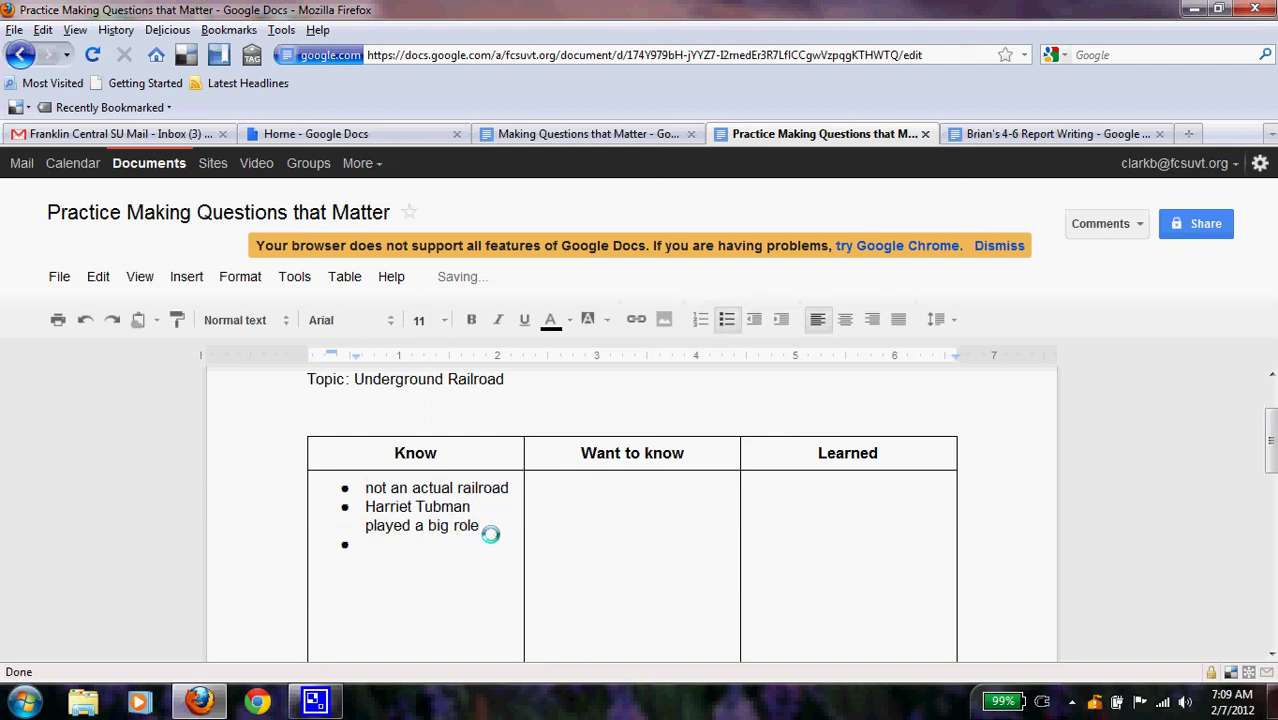
type("t")
key("BackSpace")
type("slavery")
key("Return")
type("vi")
key("BackSpace")
key("BackSpace")
type("civle")
key("BackSpace")
key("BackSpace")
type("il war")
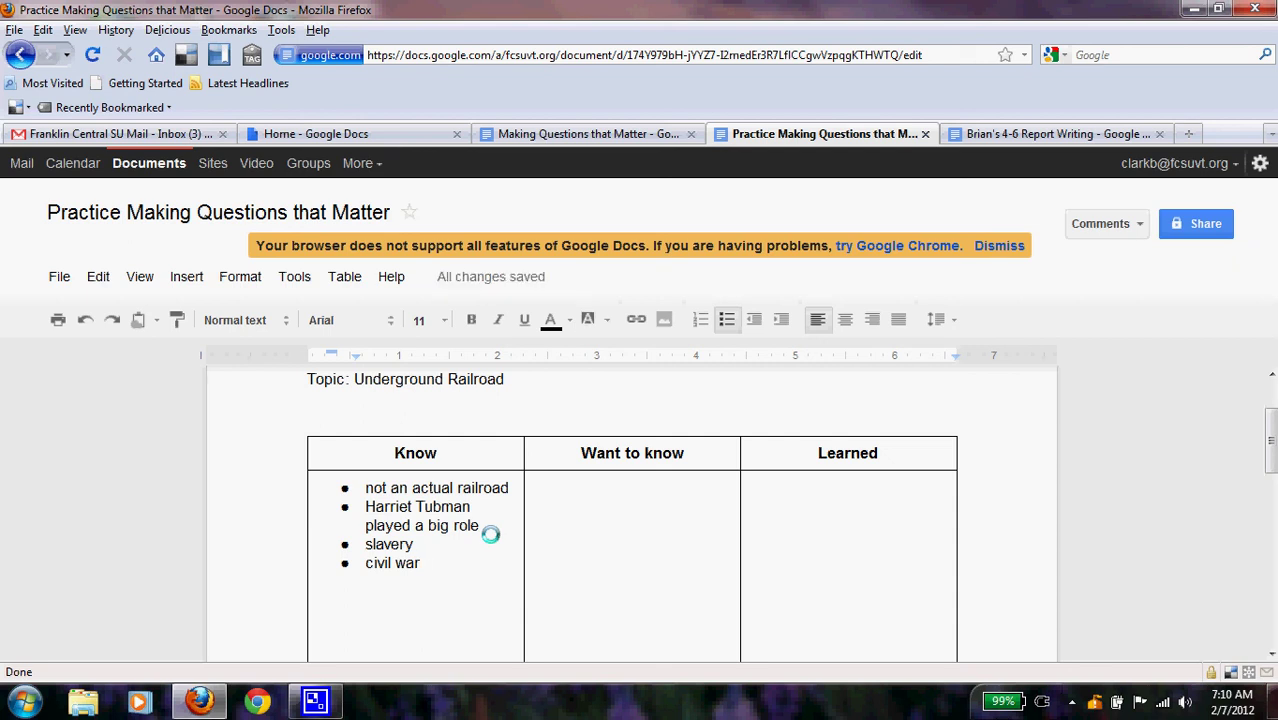
left_click(562, 489)
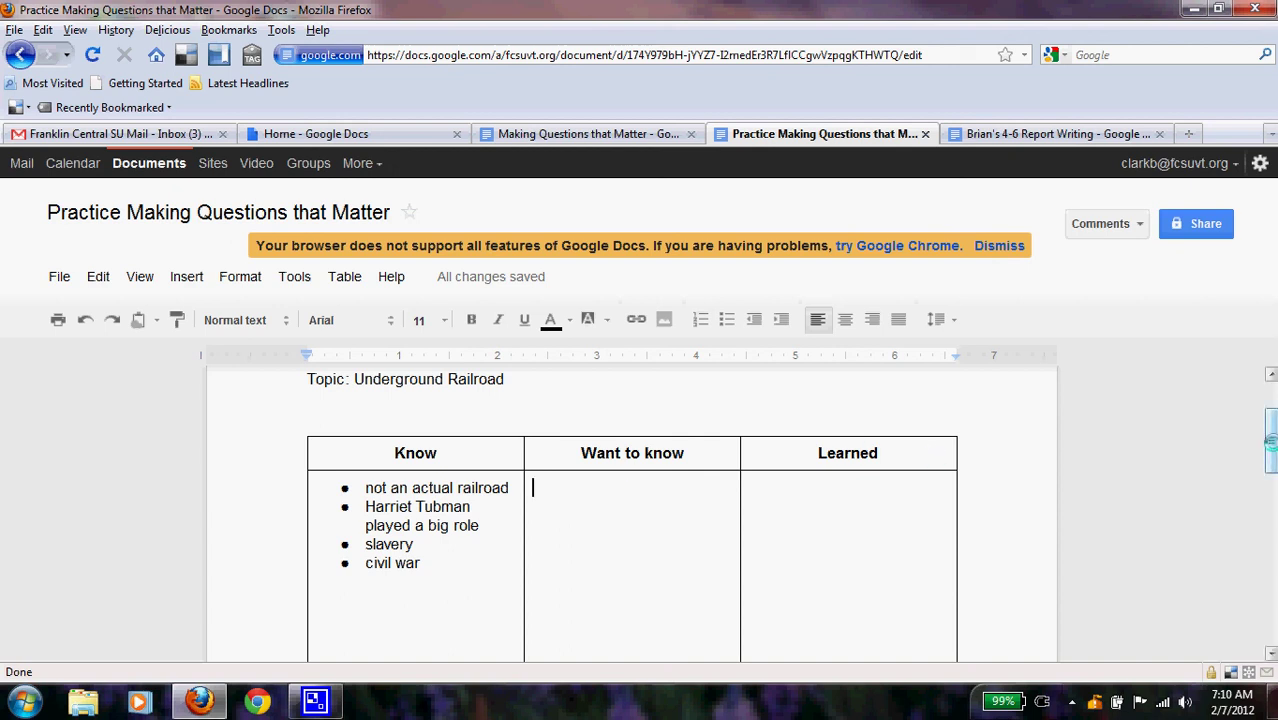
left_click_drag(1268, 440, 1264, 562)
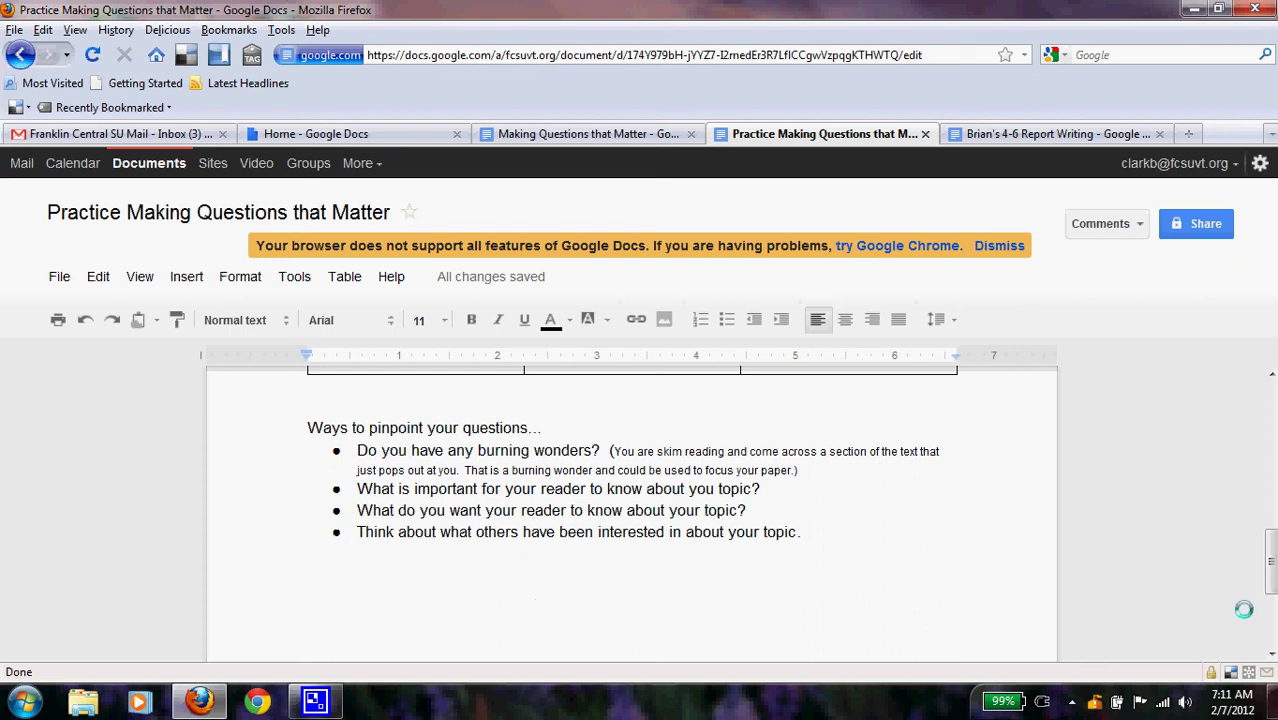
left_click_drag(1268, 555, 1268, 456)
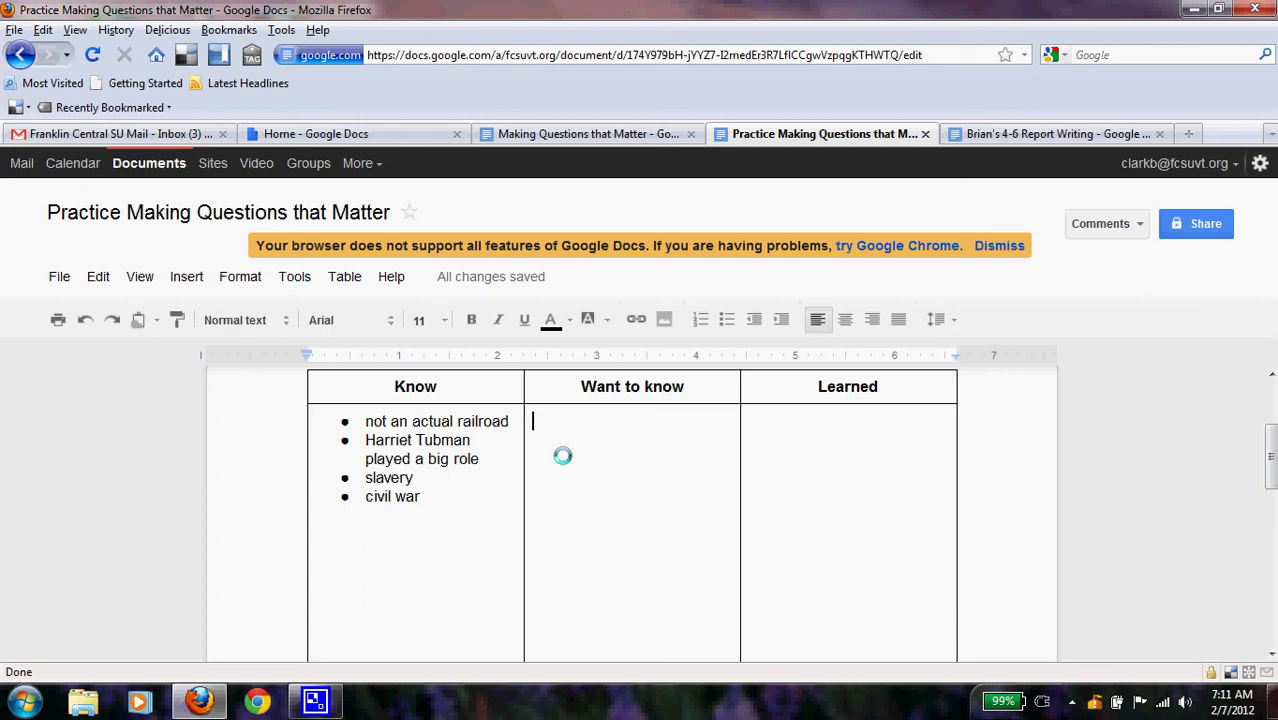
Enter 'what were the actual routes of the urr' in the Want to know cell
type("what ")
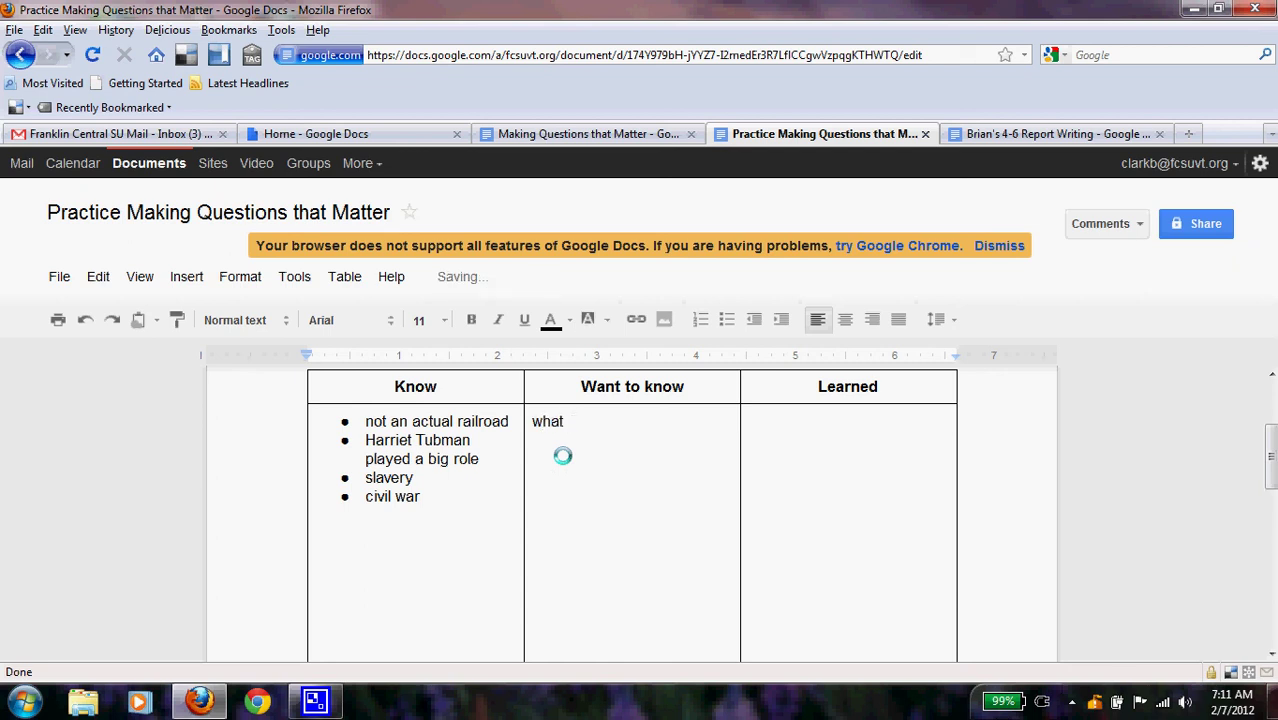
type("were the actual")
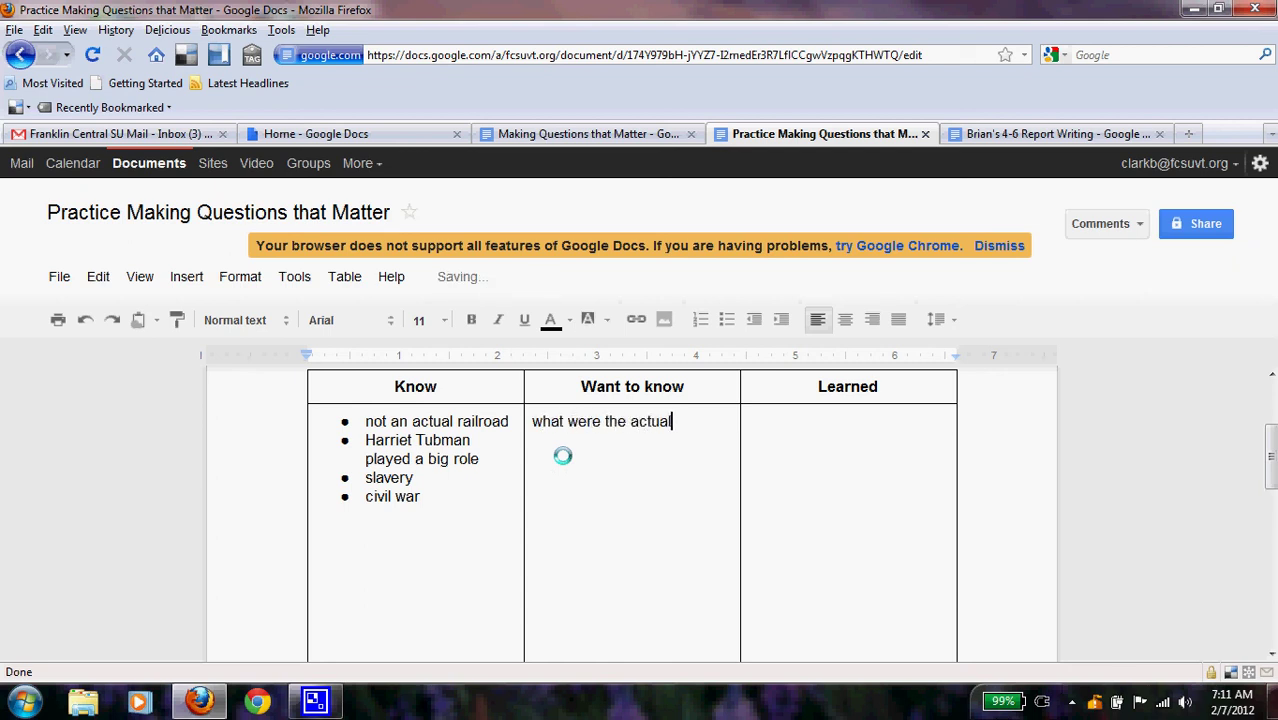
type(" roots")
key("BackSpace")
key("BackSpace")
key("BackSpace")
type("utes of the ")
type("urr")
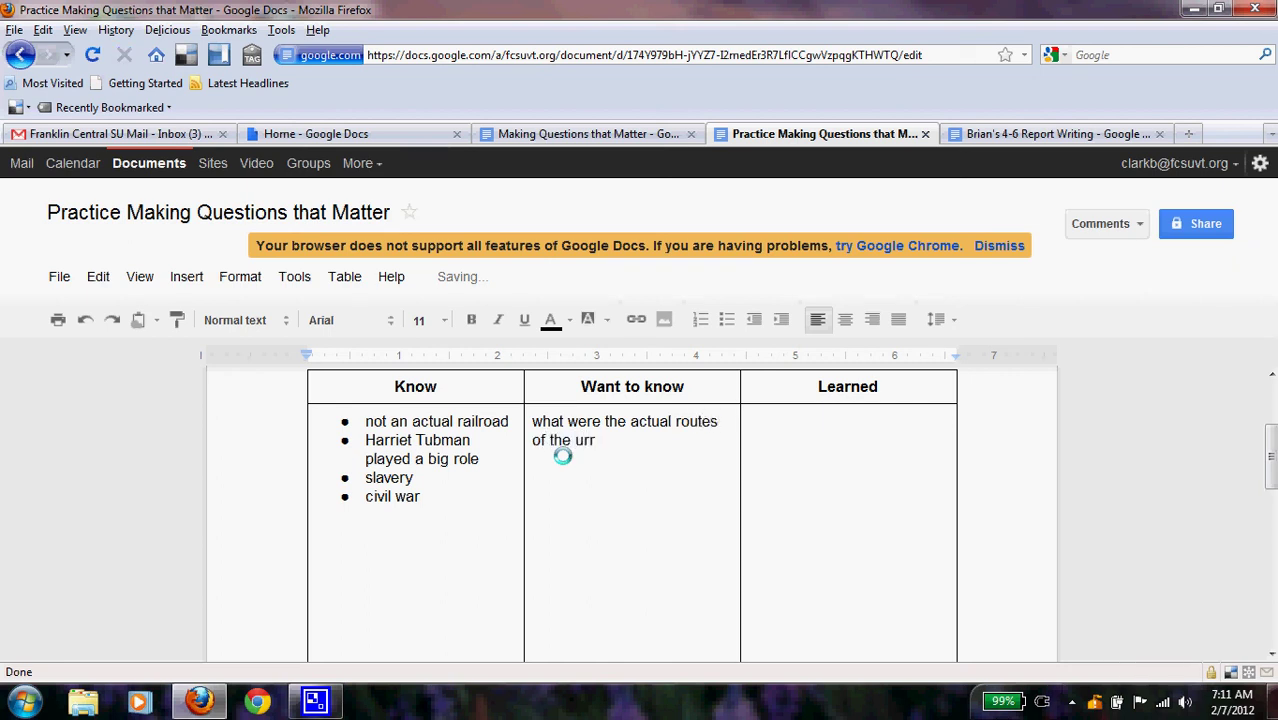
Add a 'symbols and code used' bullet below 'civil war' in Know
left_click(432, 495)
key("Return")
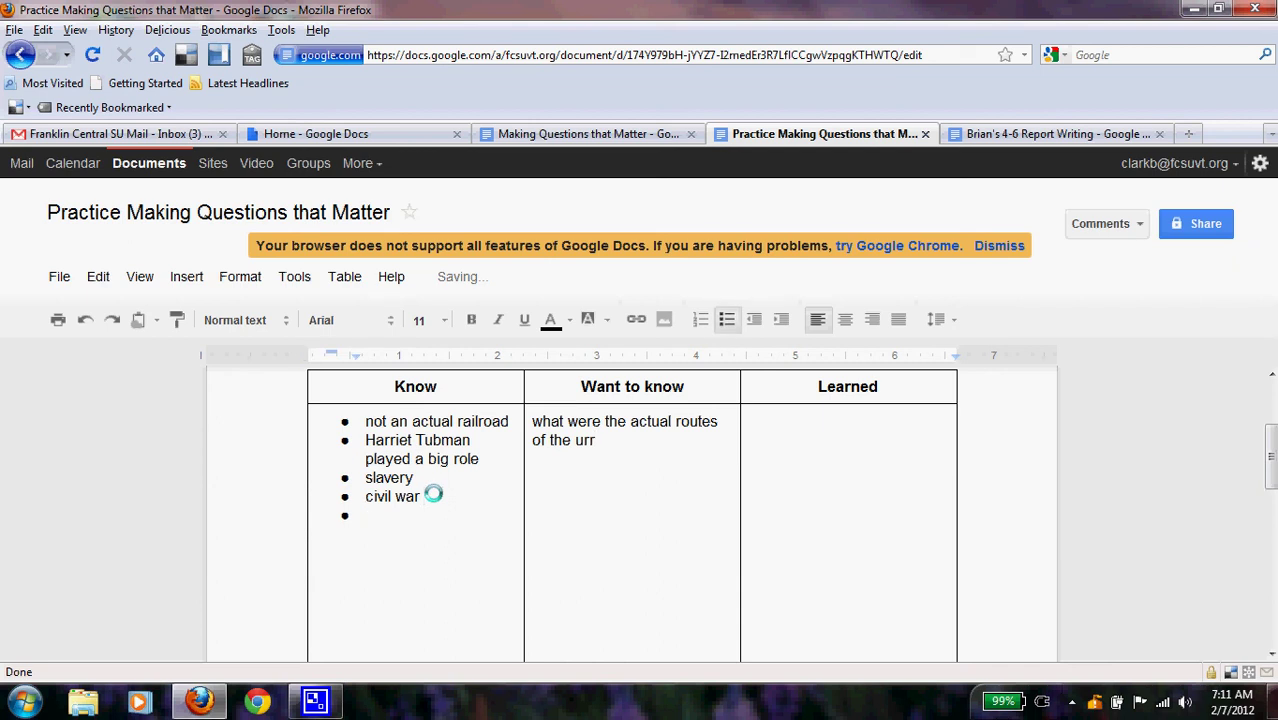
type("sybl")
key("BackSpace")
type("o")
key("BackSpace")
type("m")
key("BackSpace")
key("BackSpace")
key("BackSpace")
type("ymbols and code u")
type("sed")
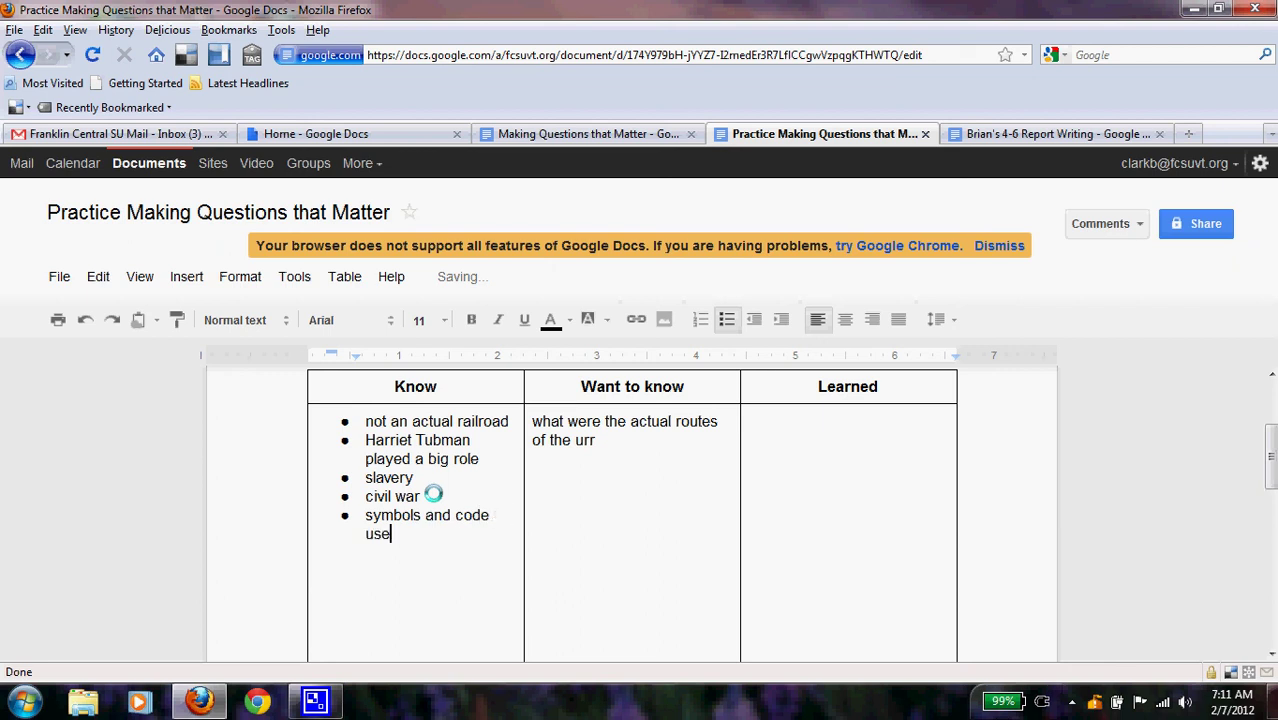
Add questions about the codes and symbols used and how slaves knew the safe path
left_click(592, 466)
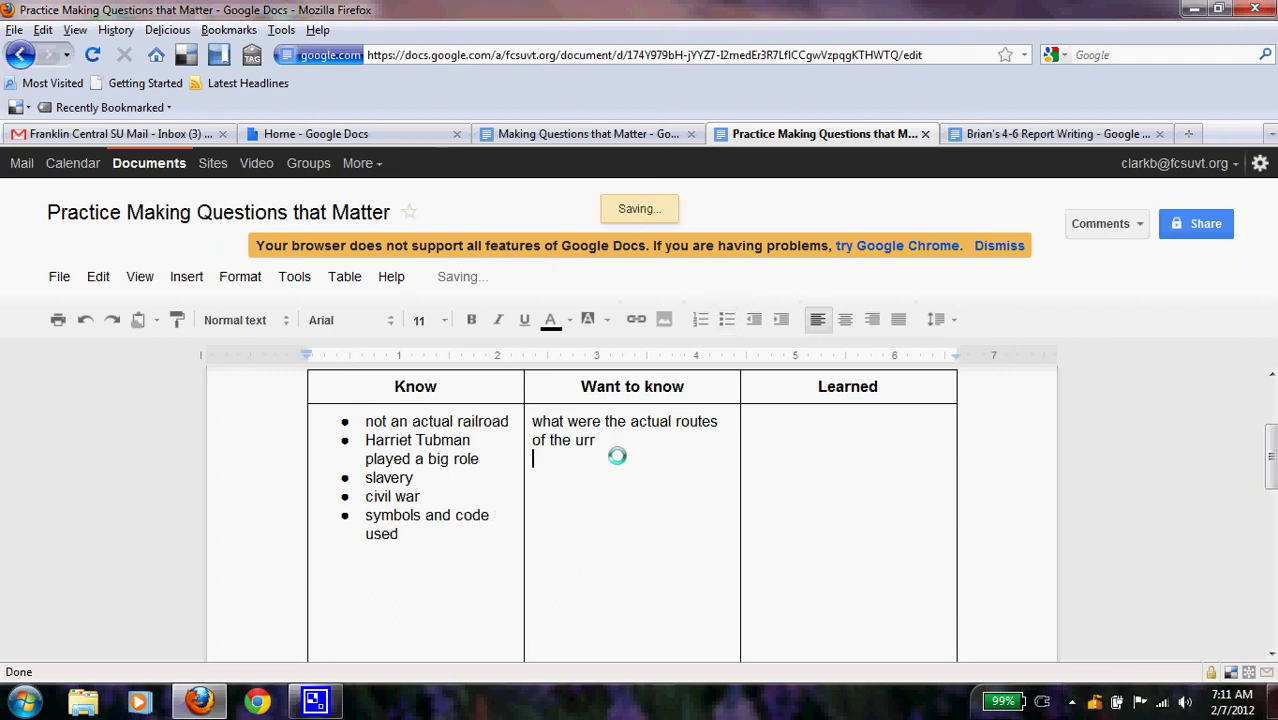
type("what ")
type("were the code")
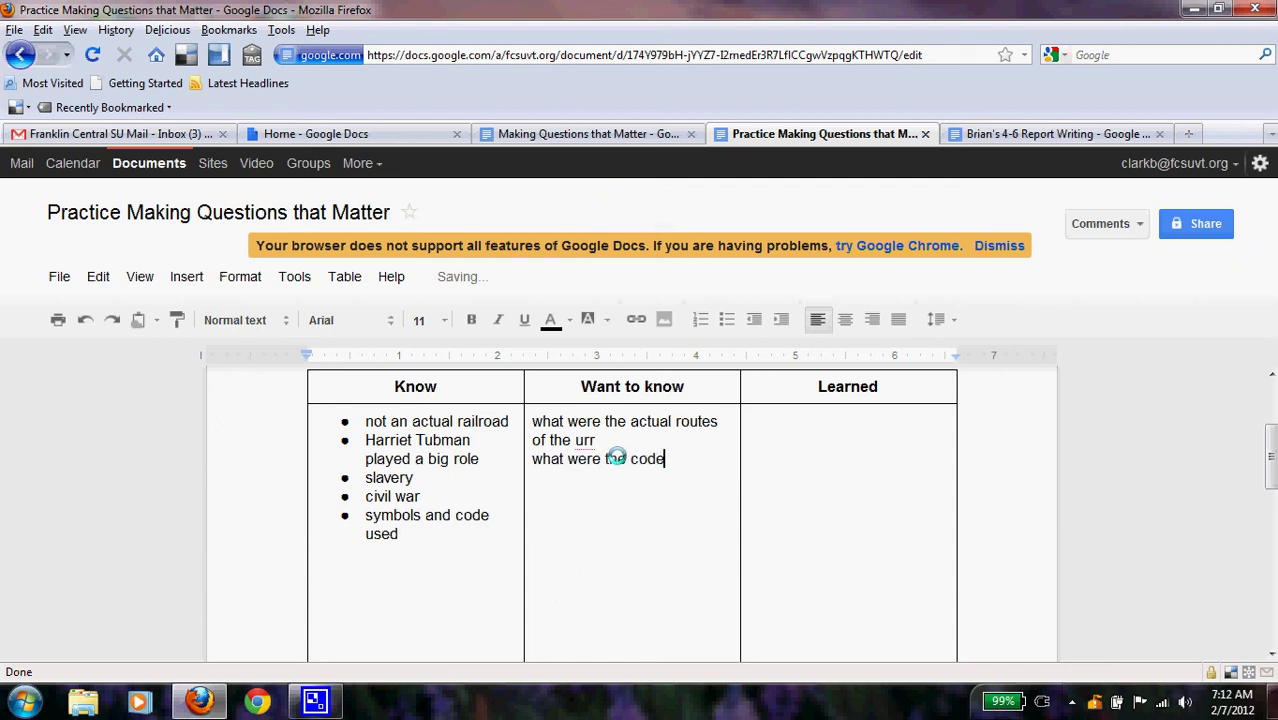
type("s and sym")
type("bols us")
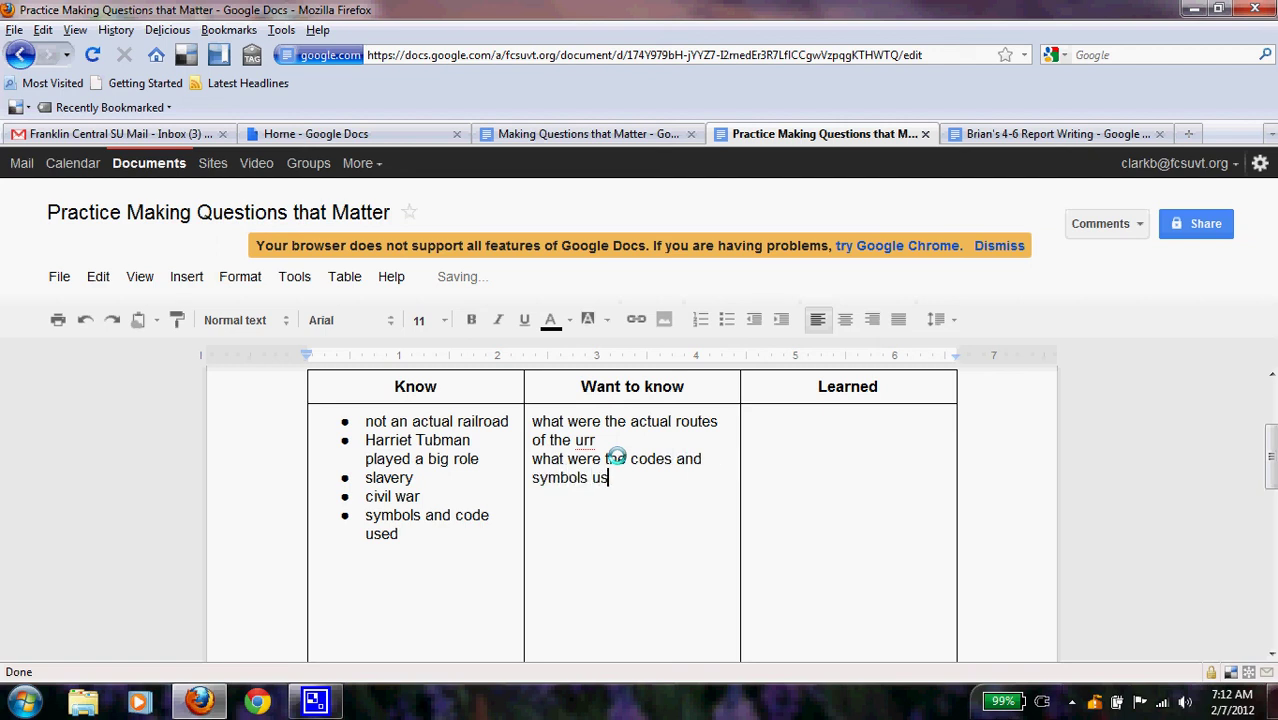
type("ed")
key("Return")
type("How")
type("did the sla")
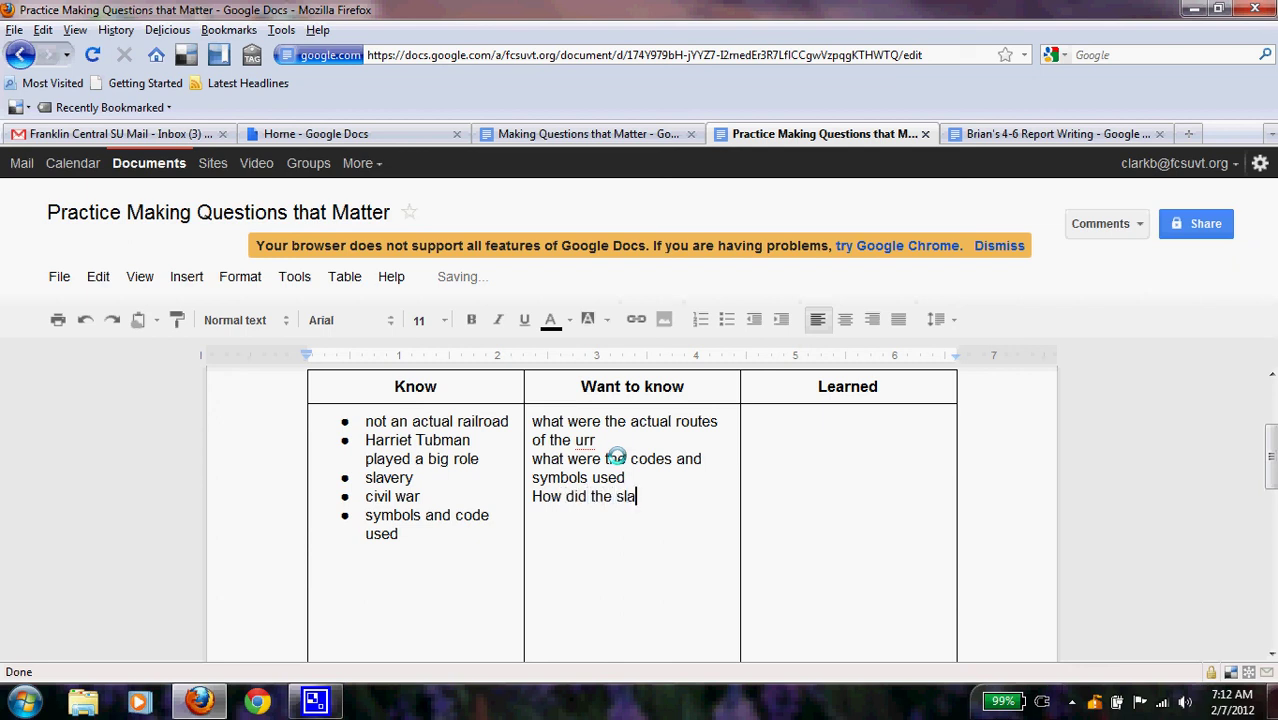
type("ve s kn")
key("BackSpace")
type("now the safe ")
type("p")
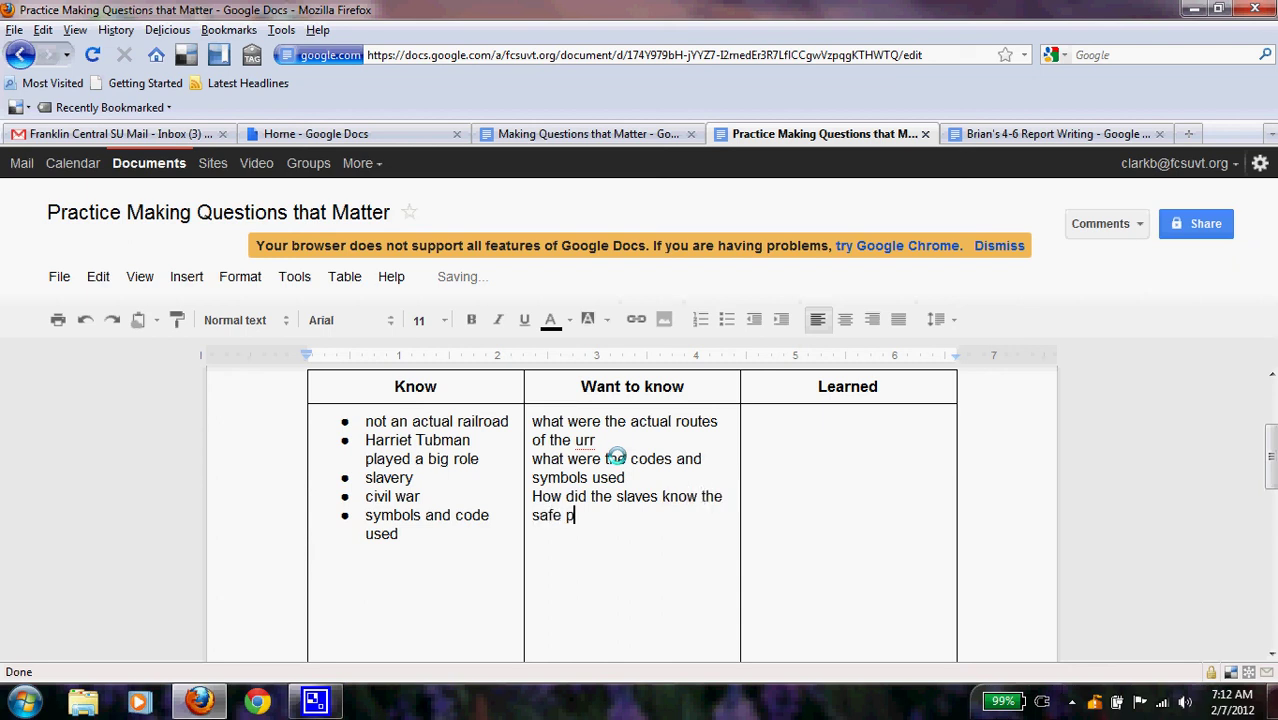
type("ath to travel.")
key("BackSpace")
type("?")
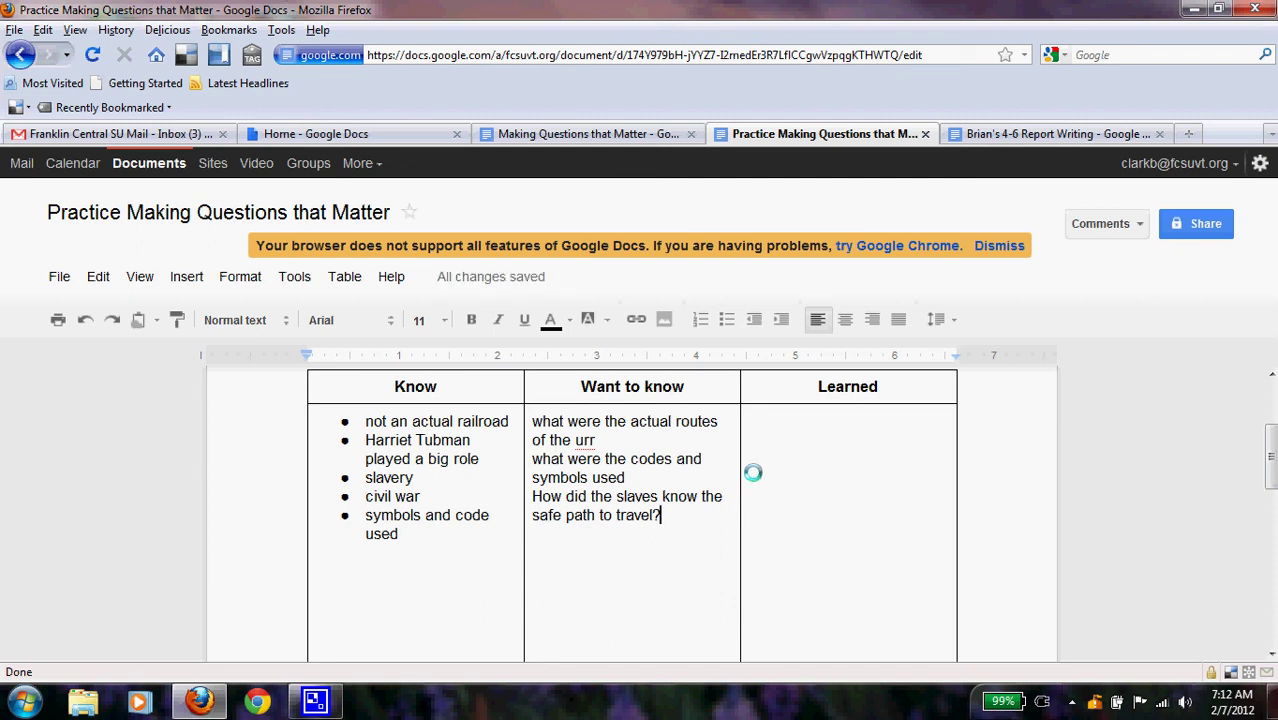
left_click(773, 438)
Number the three Want to know questions 1 through 3
left_click_drag(532, 420, 650, 513)
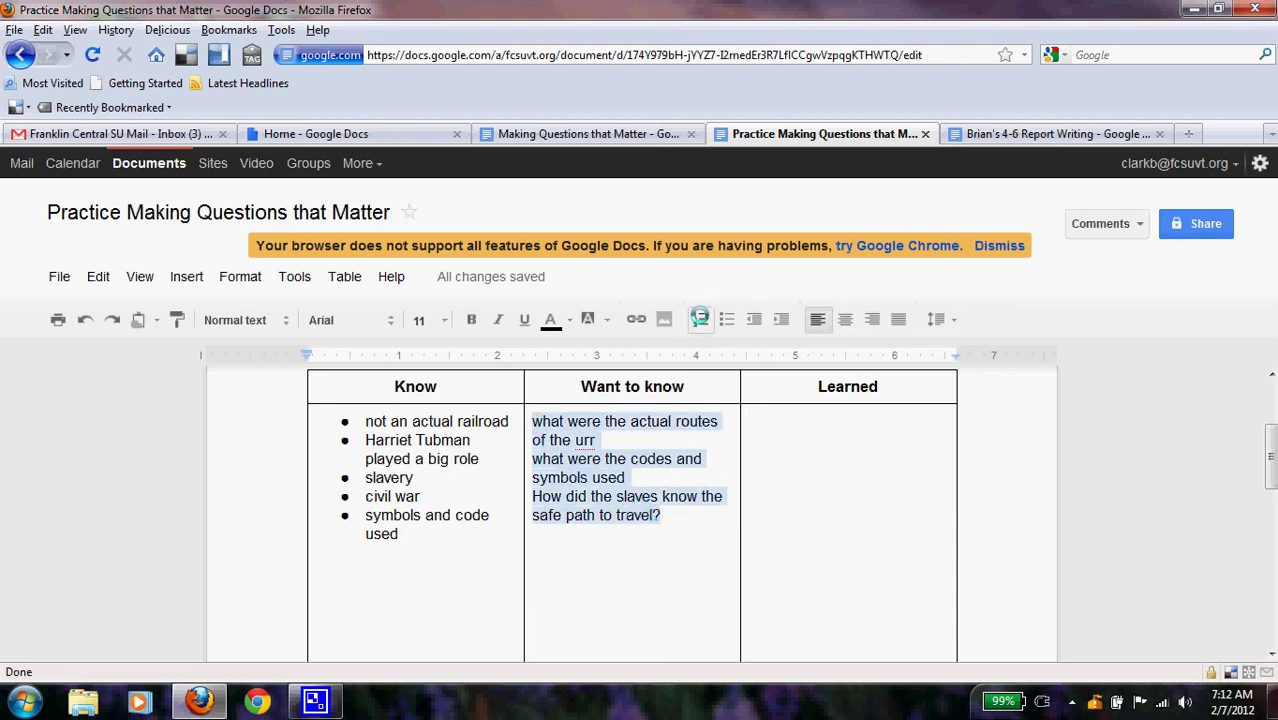
left_click(703, 321)
left_click(616, 563)
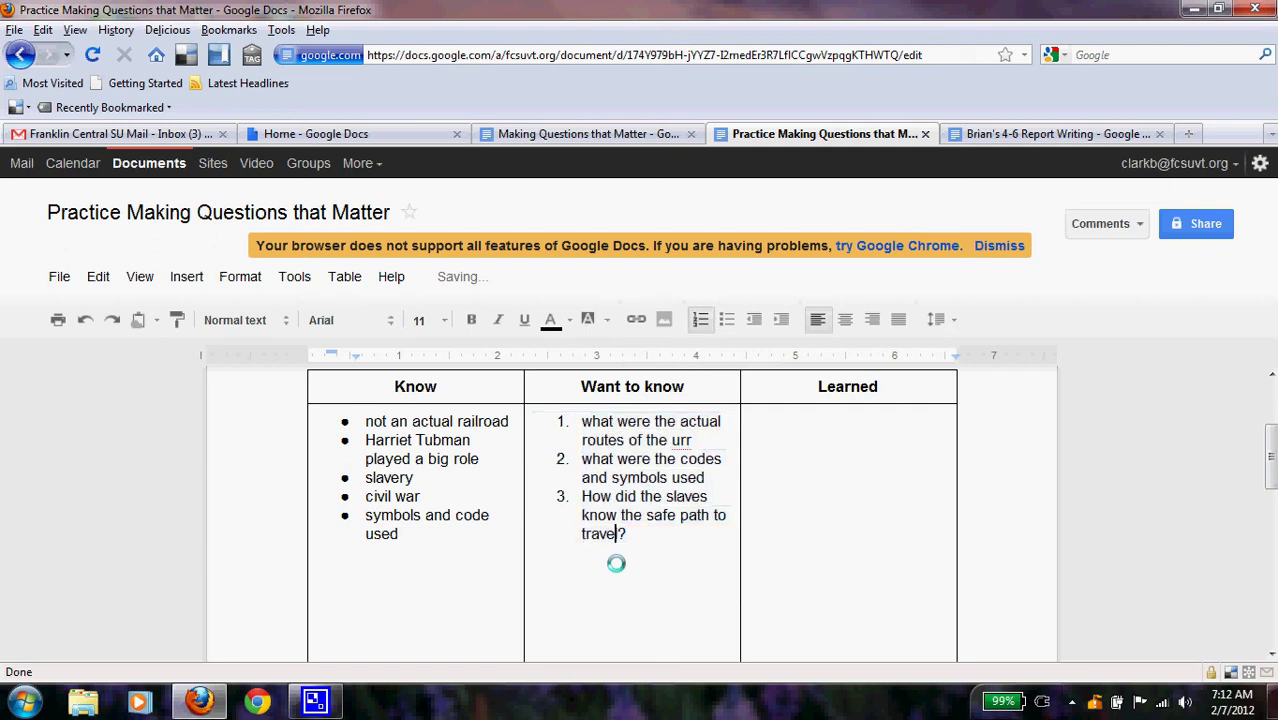
left_click(786, 412)
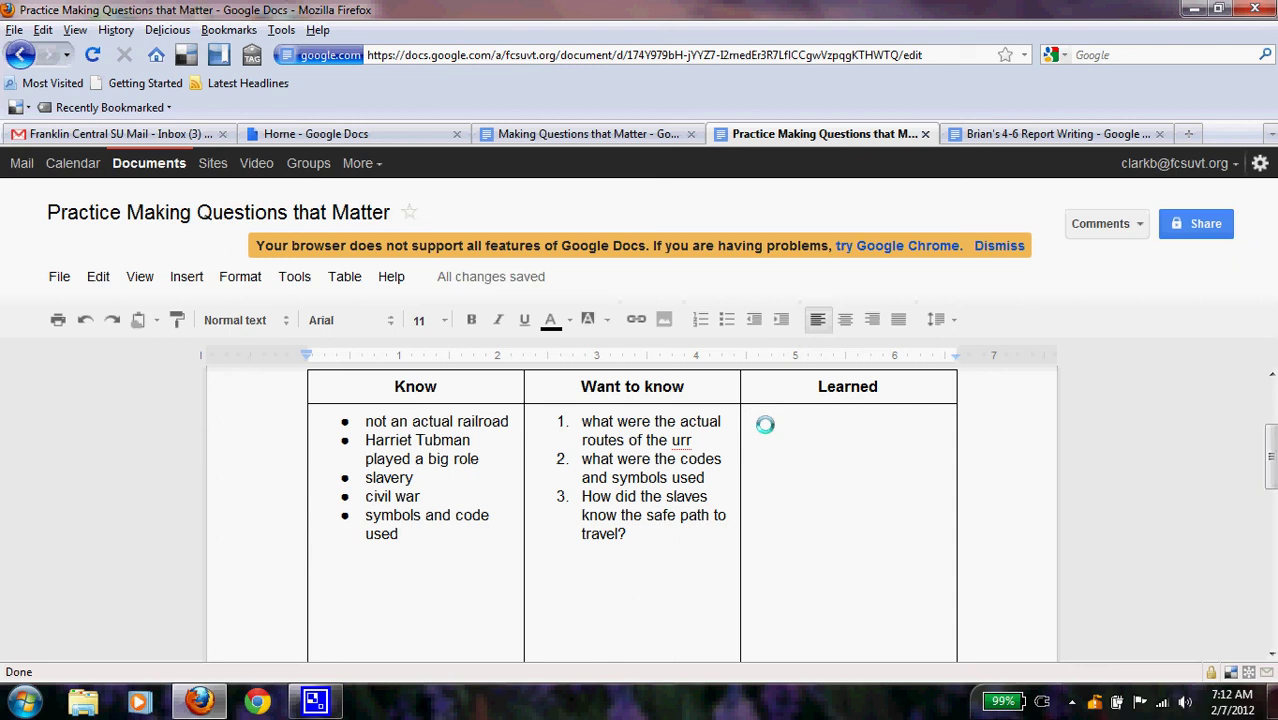
Dismiss the browser-support warning, then open the Windows taskbar context menu
left_click(1013, 245)
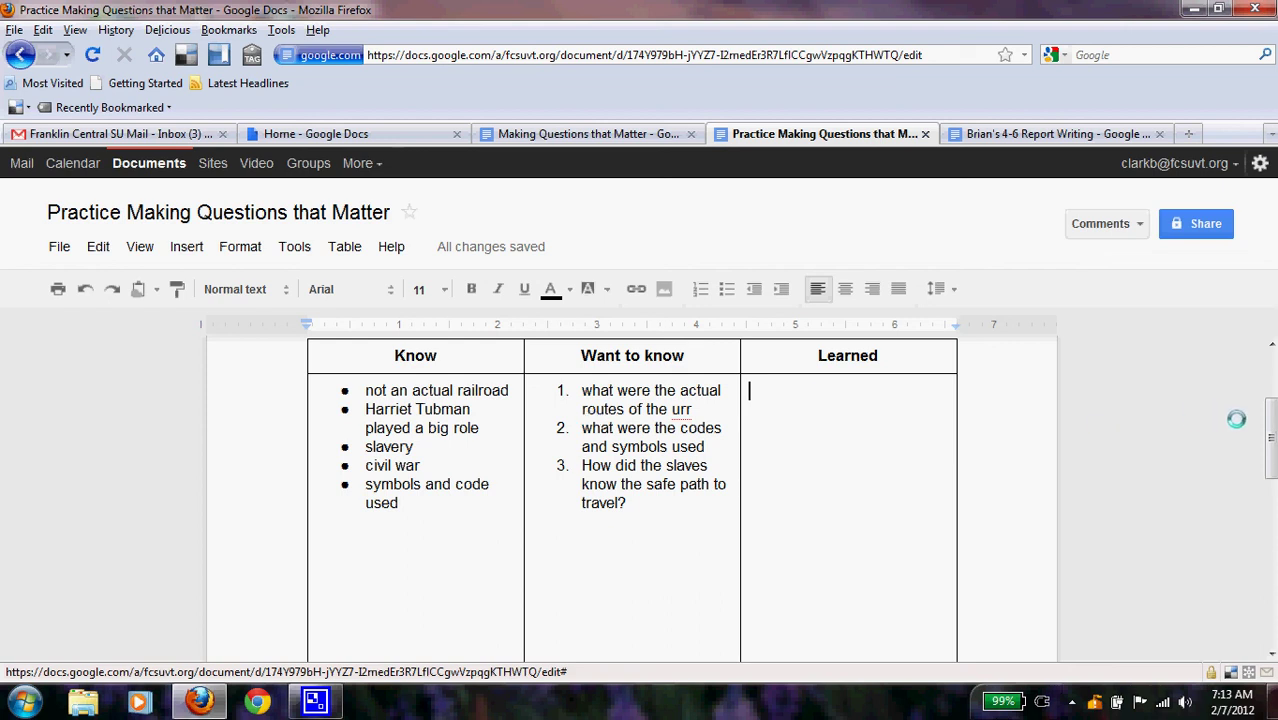
left_click_drag(1270, 442, 1266, 426)
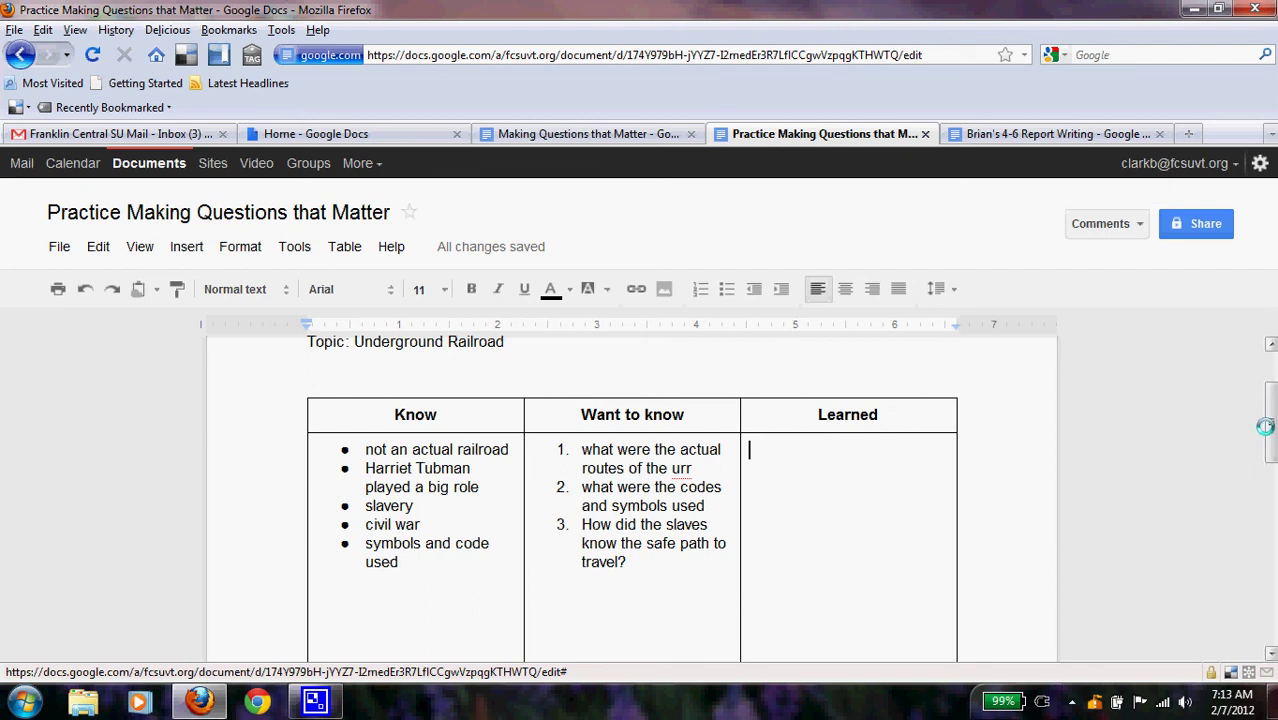
mouse_move(1266, 426)
left_mouse_down()
mouse_move(1270, 462)
mouse_move(1270, 398)
left_mouse_up()
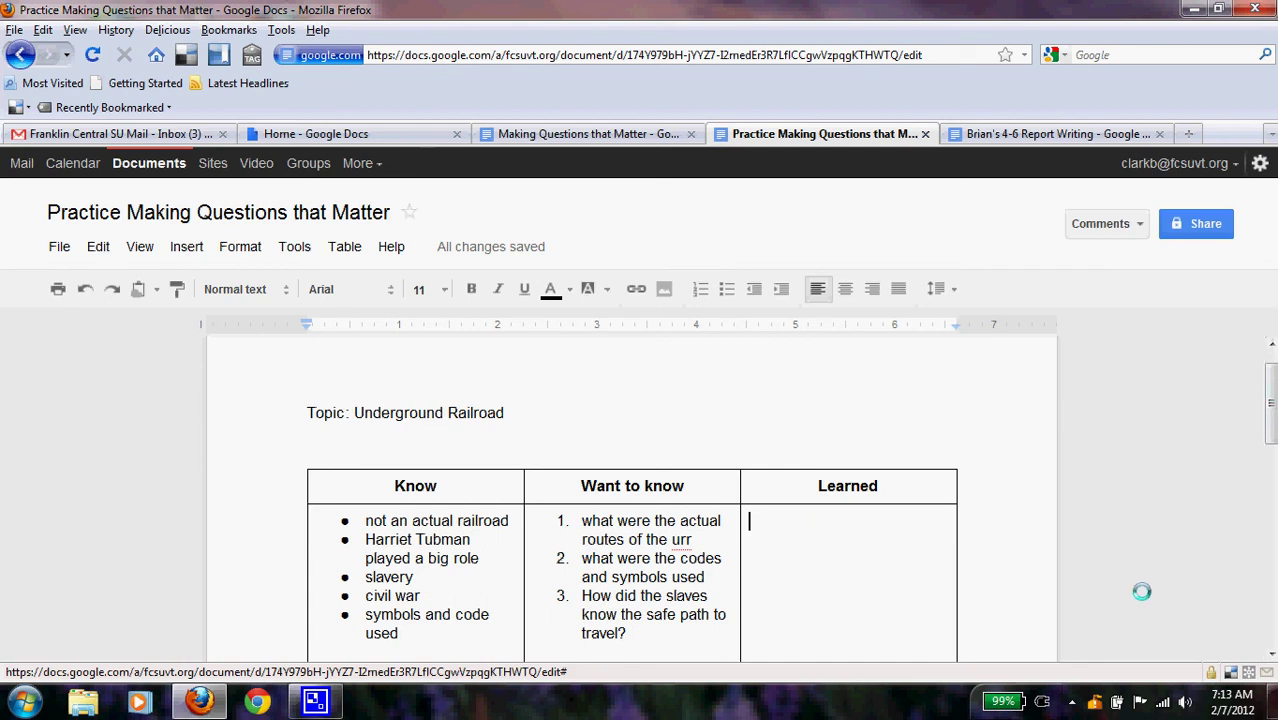
right_click(1068, 700)
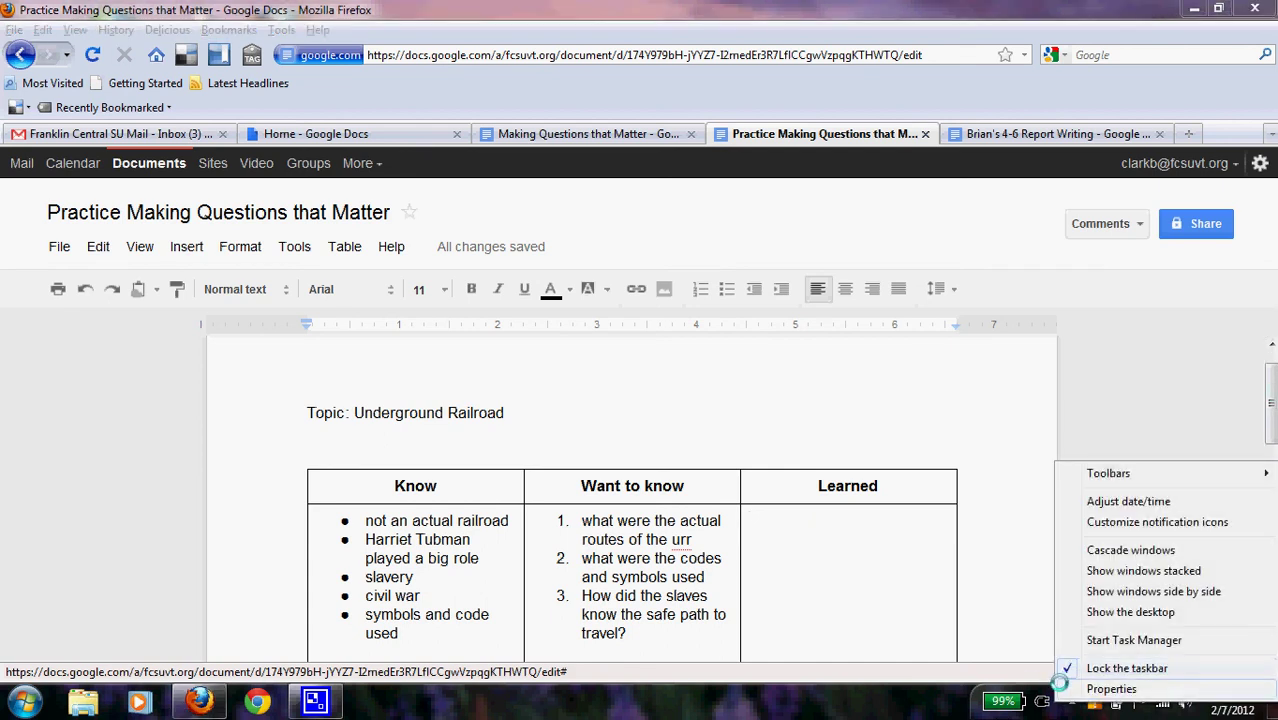